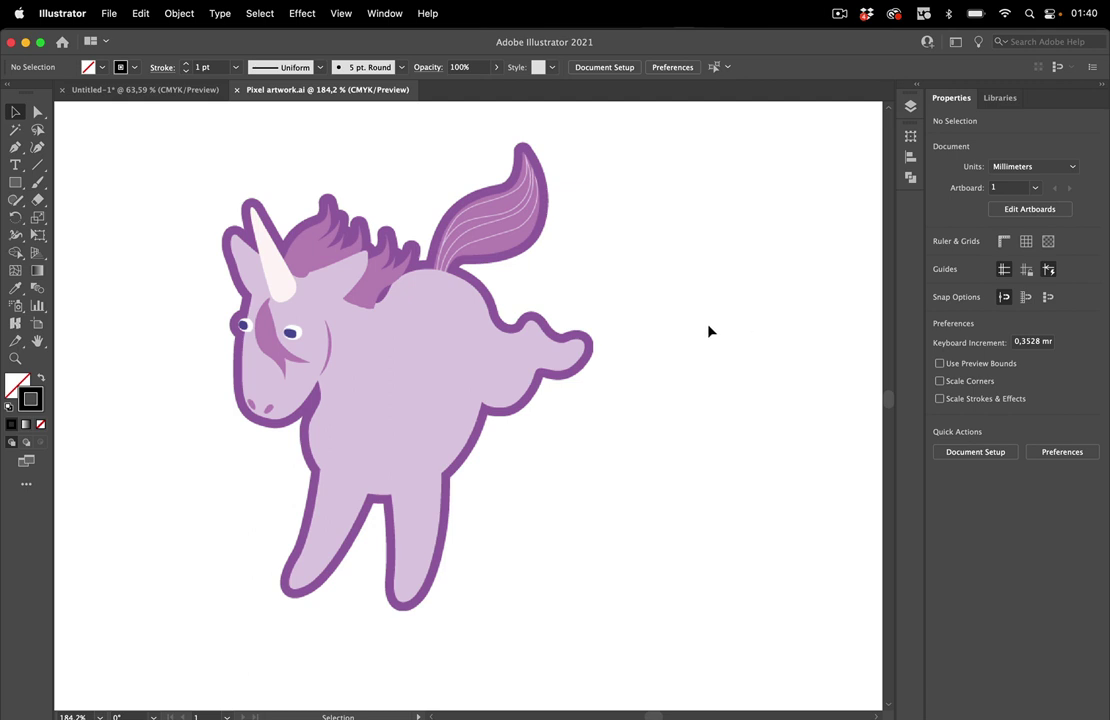
- Toggle the transparency grid on and off behind the placed unicorn image
click(502, 349)
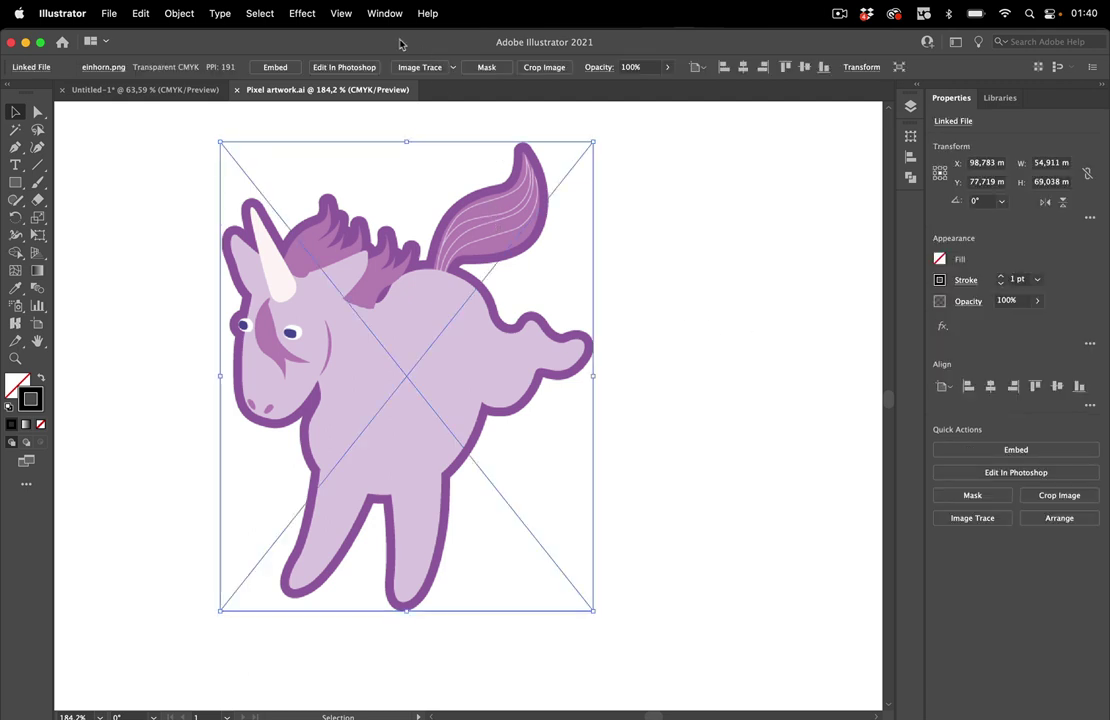
click(341, 13)
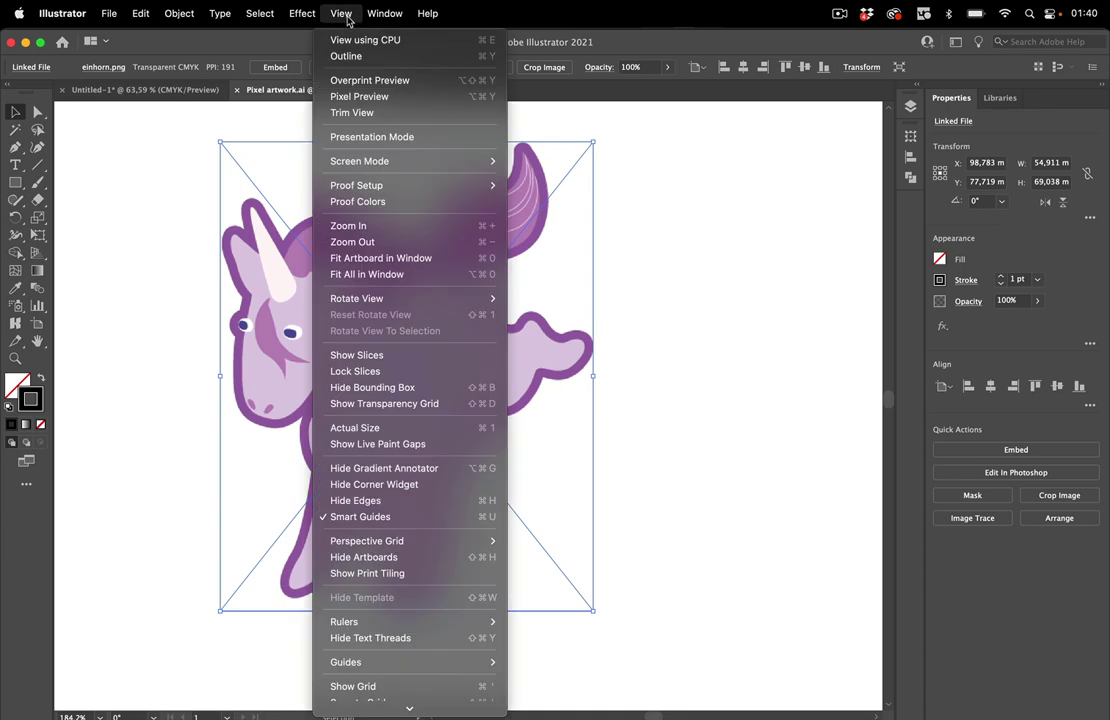
click(418, 403)
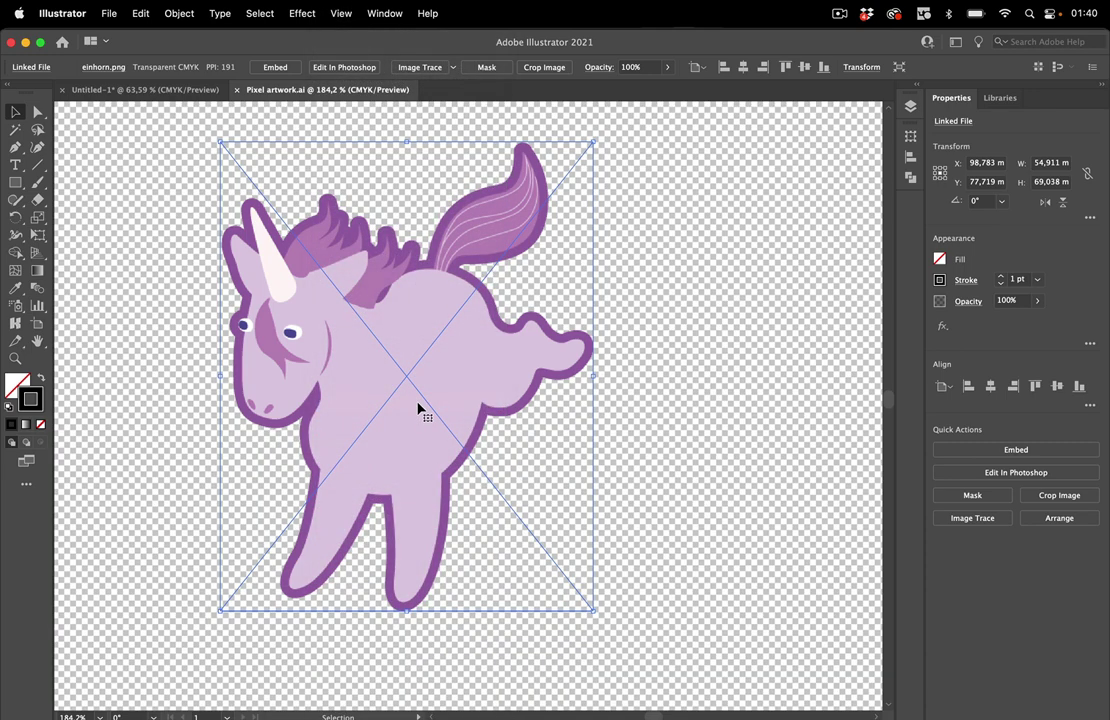
click(340, 12)
click(400, 403)
click(707, 321)
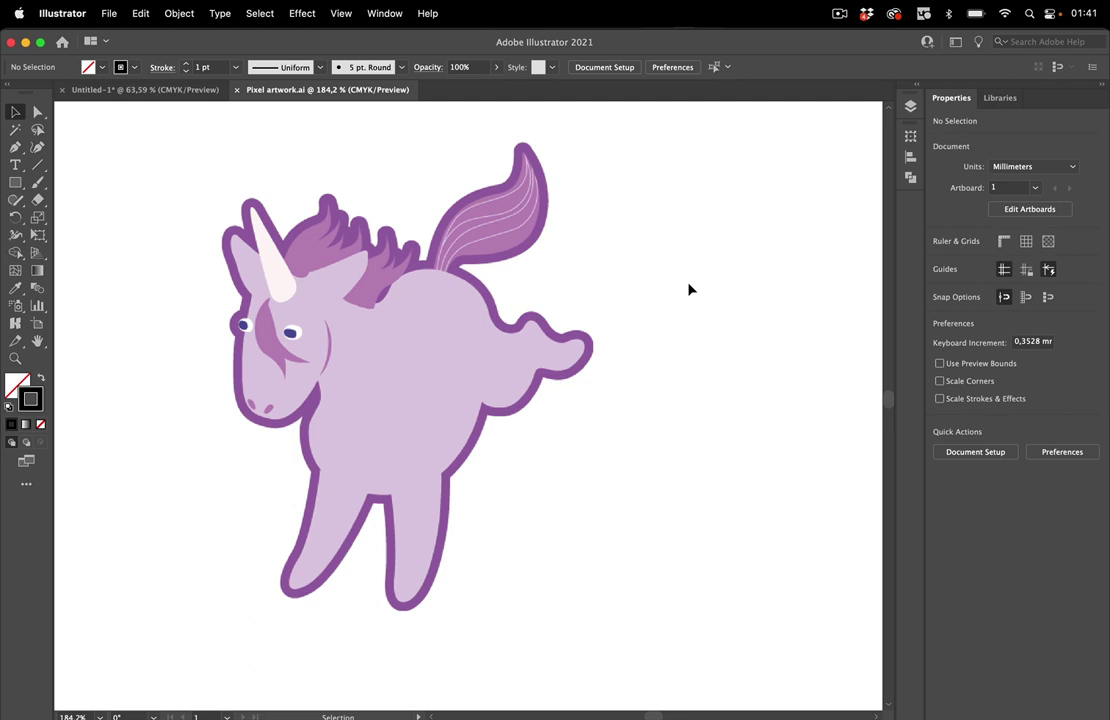
- Try a Drop Shadow effect with an adjusted blur on the unicorn, then undo it
click(471, 360)
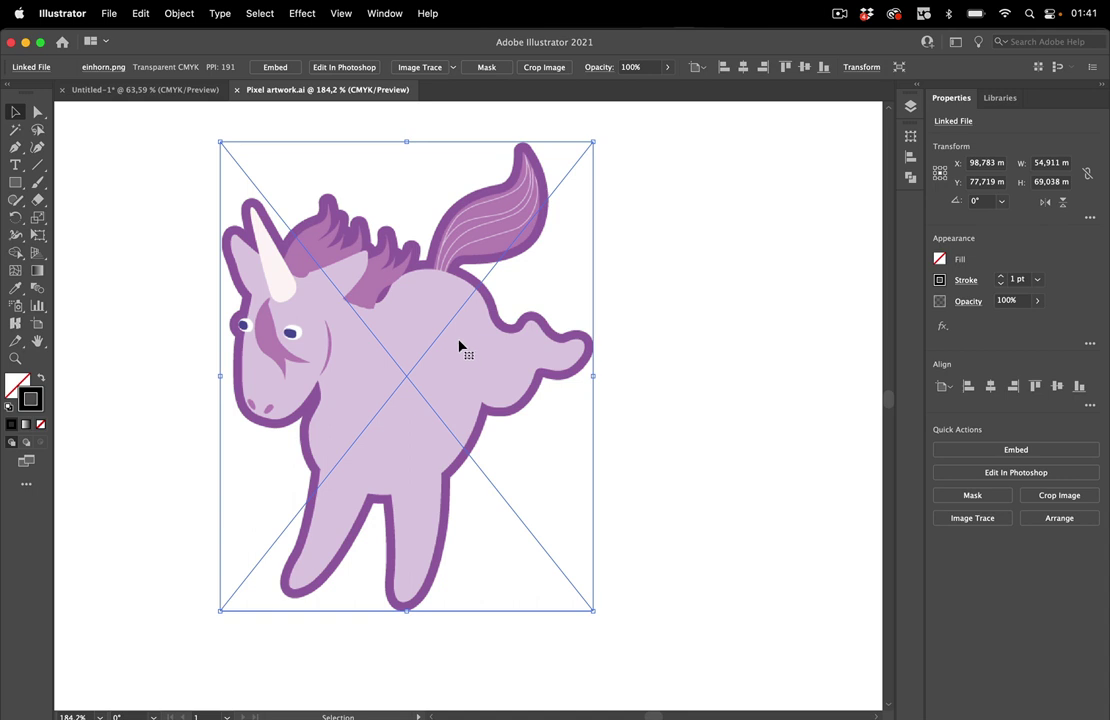
click(300, 14)
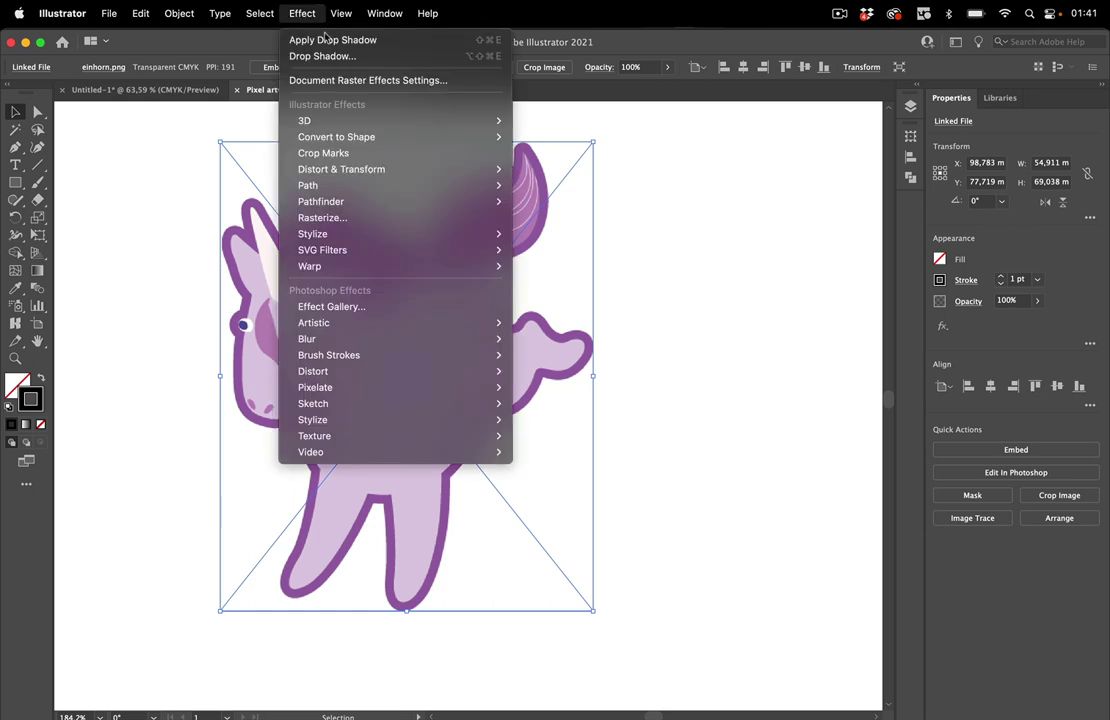
mouse_move(350, 230)
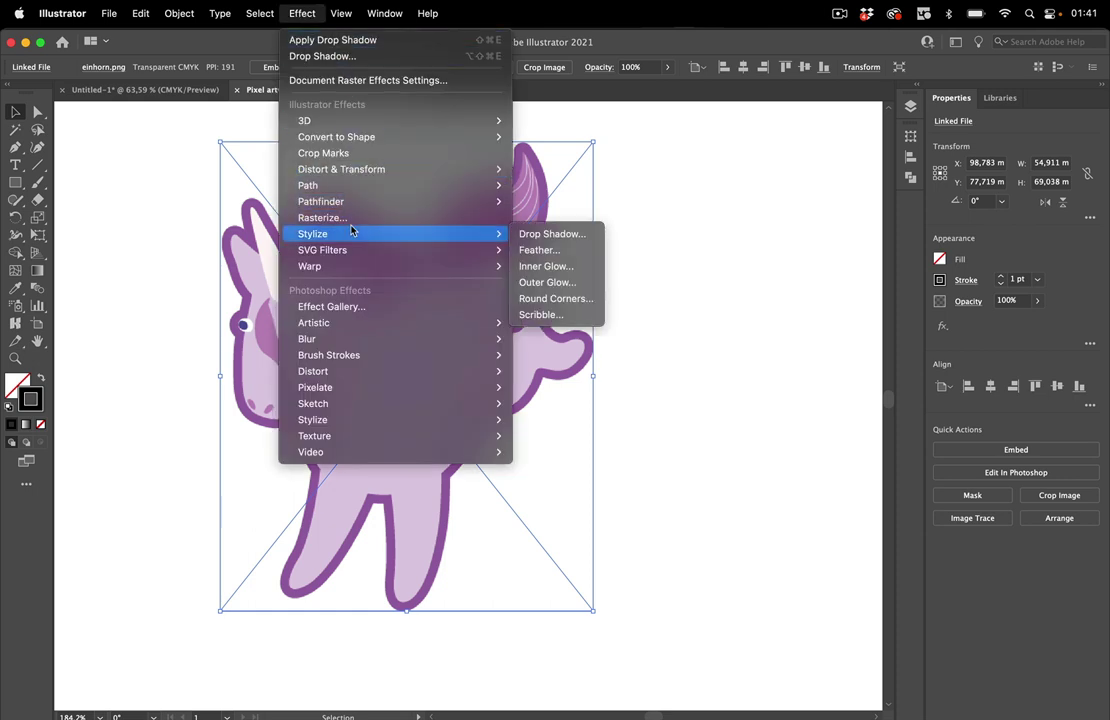
click(556, 234)
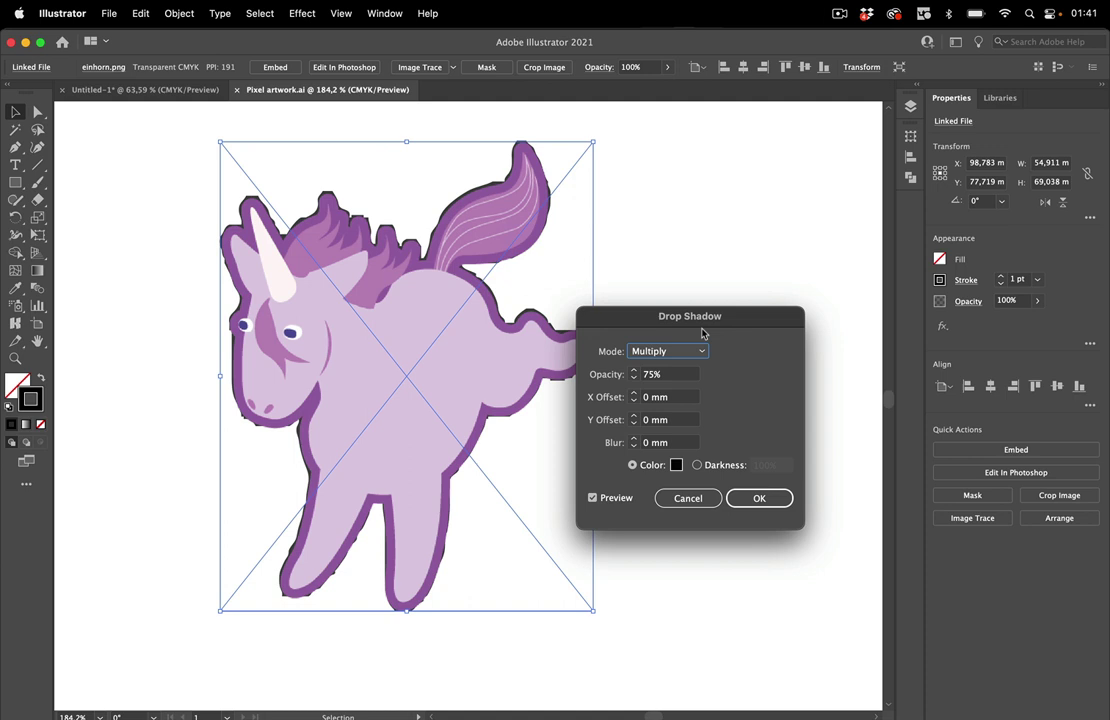
click(662, 442)
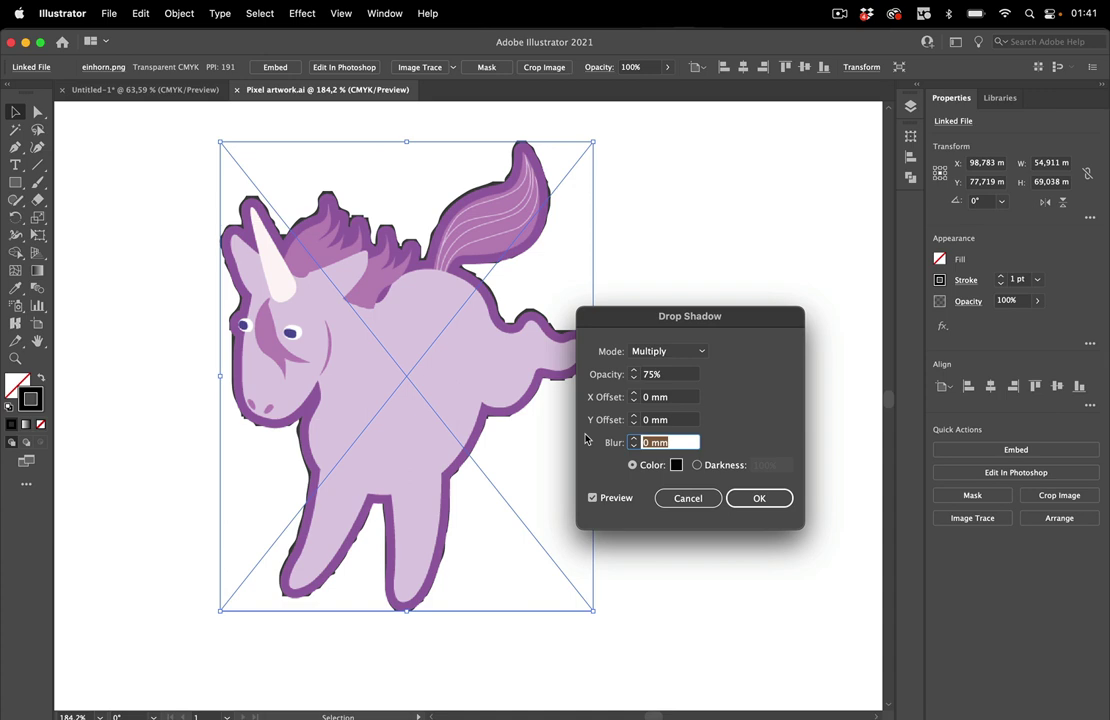
click(769, 497)
scroll(498, 186, up, 5)
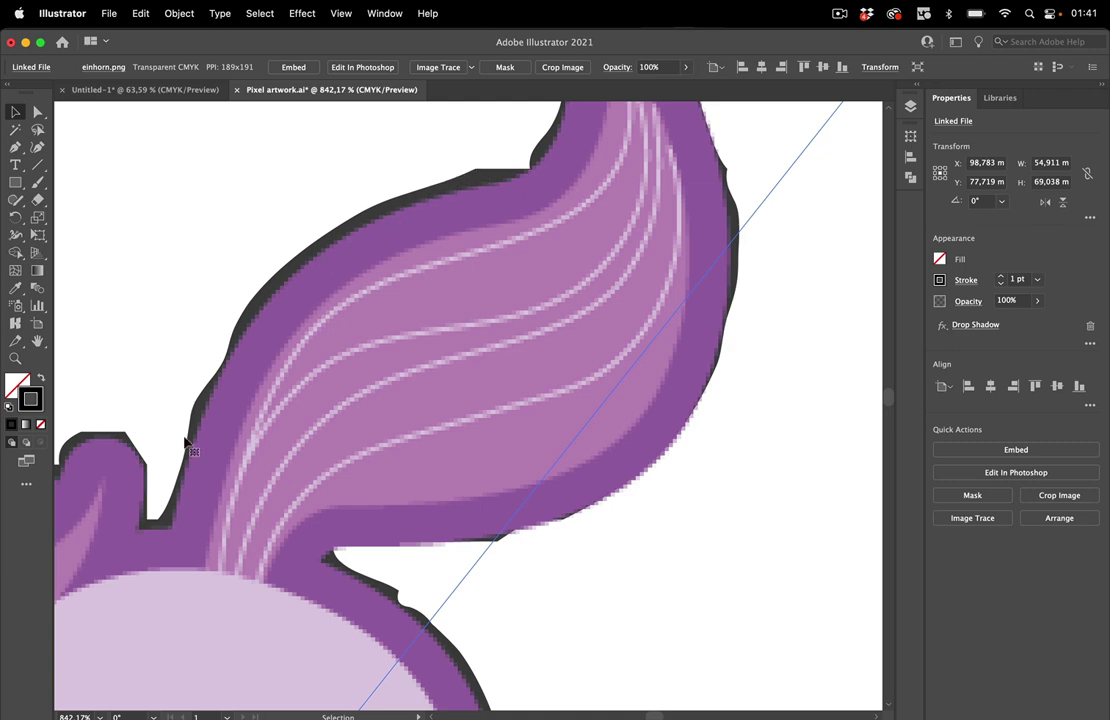
scroll(664, 223, down, 4)
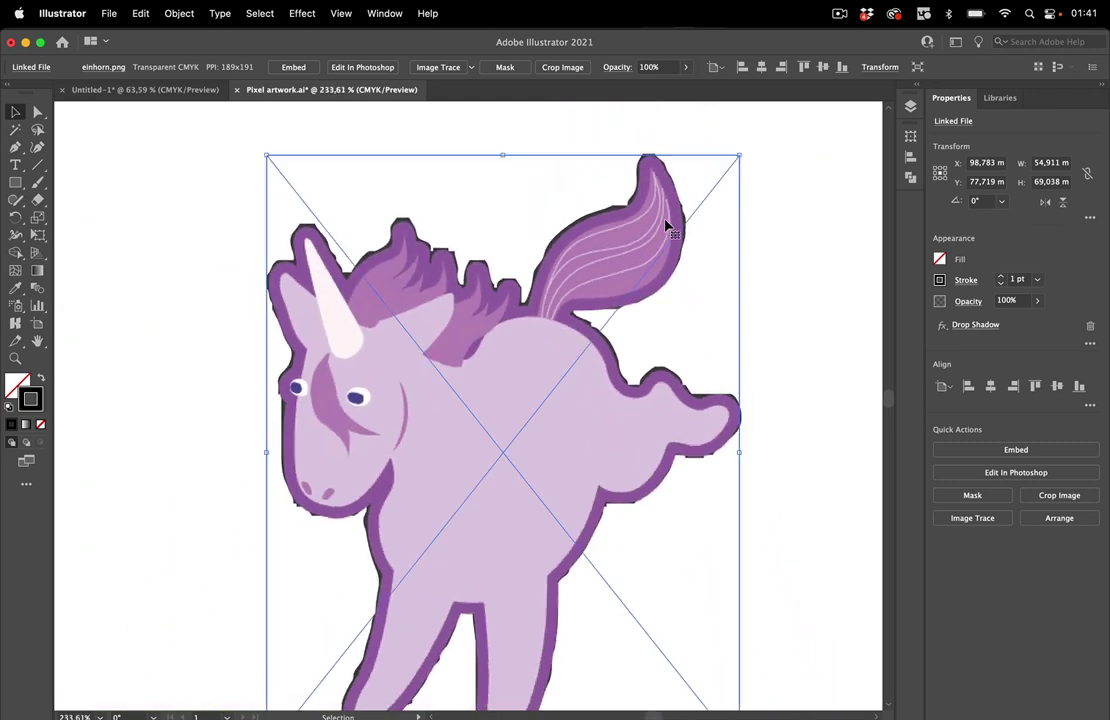
scroll(666, 226, down, 2)
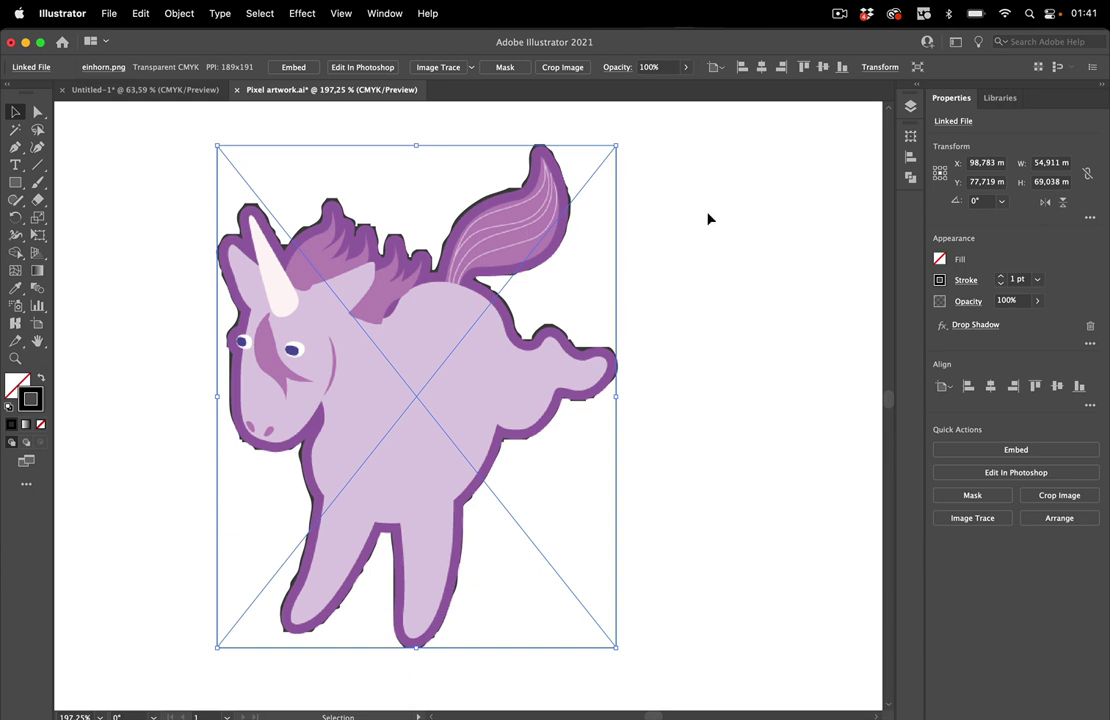
key(super+z)
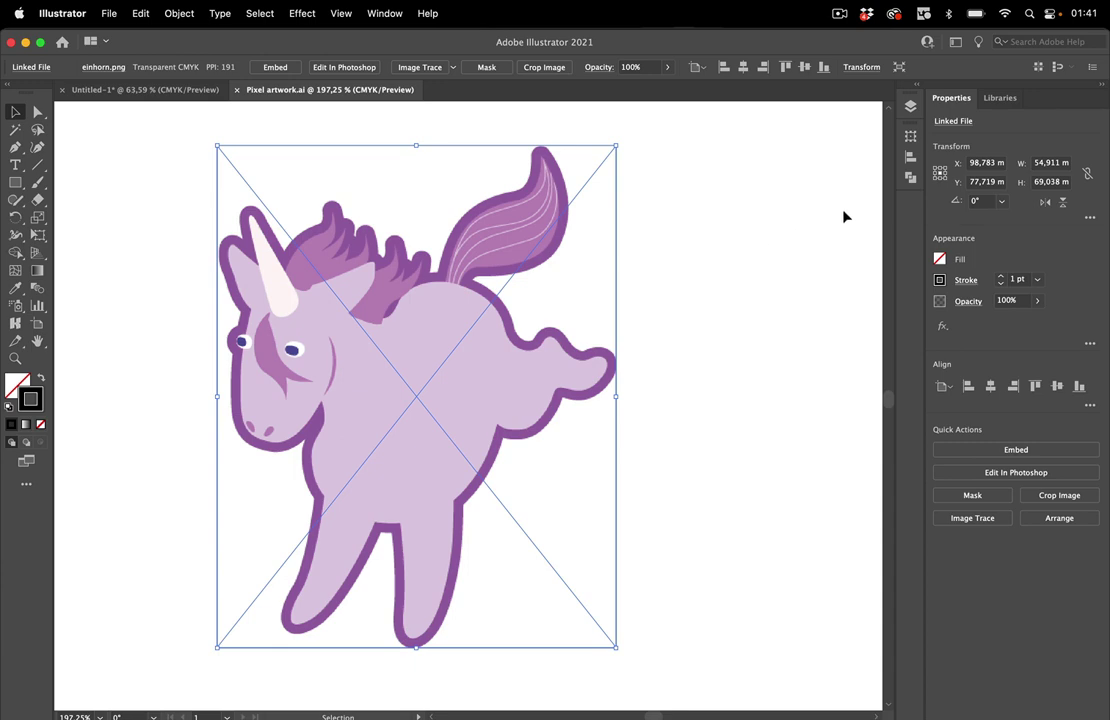
- Add a new stroke with an outline effect to the image via the Appearance panel
click(384, 13)
click(403, 250)
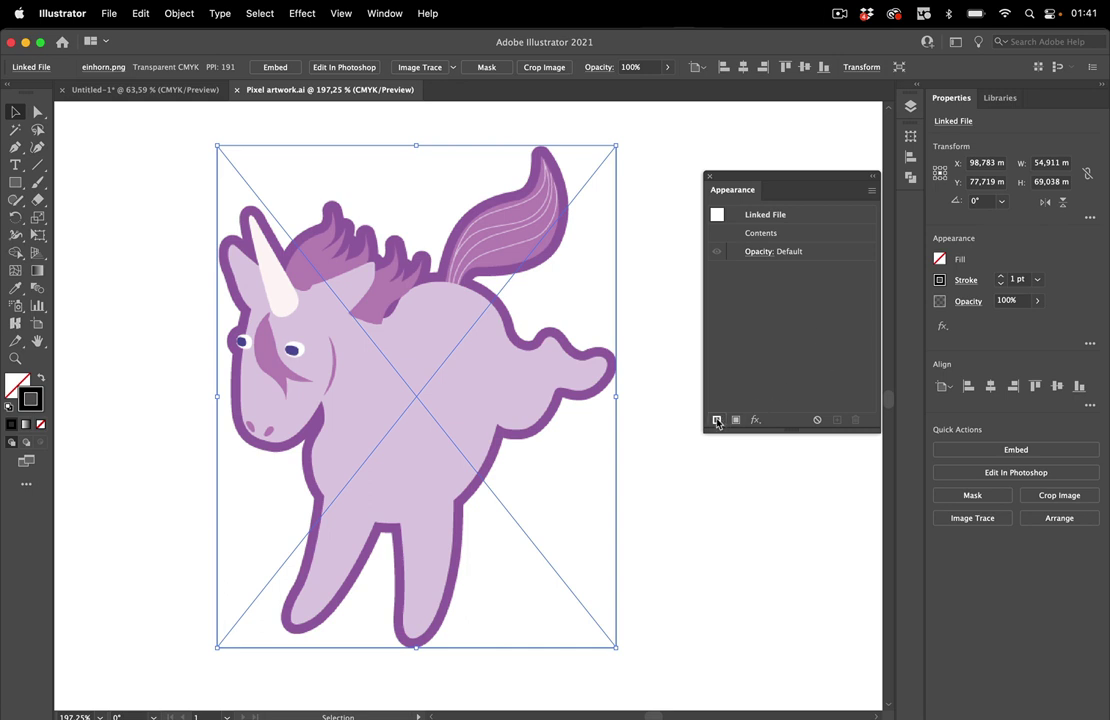
click(716, 420)
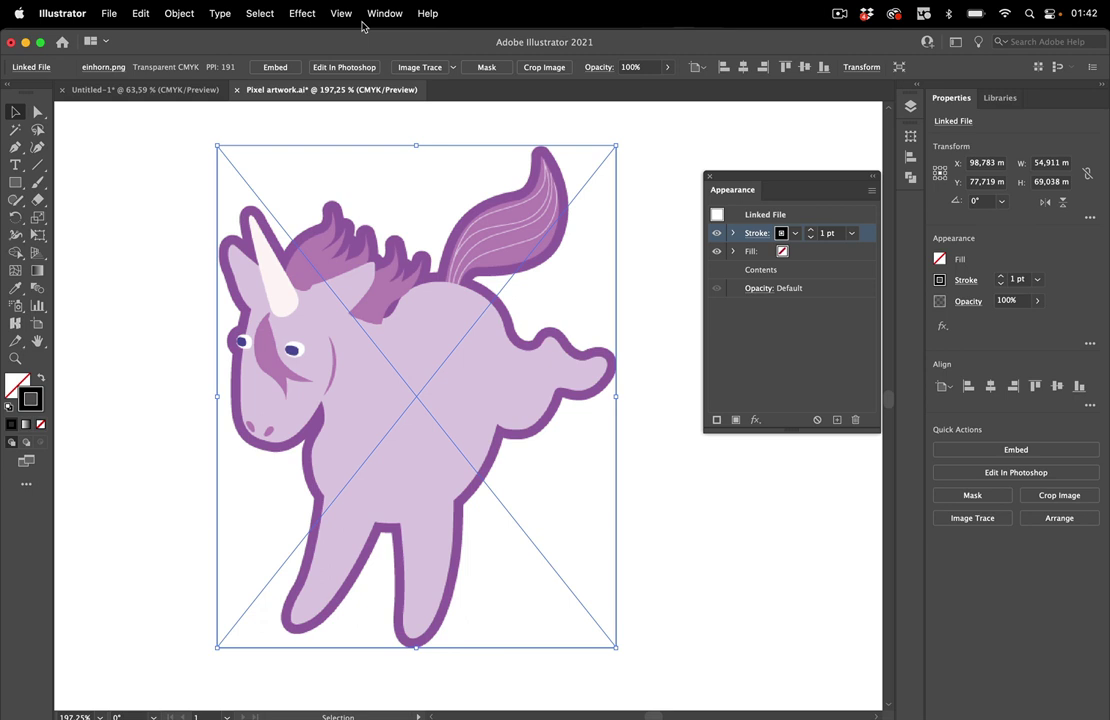
click(300, 14)
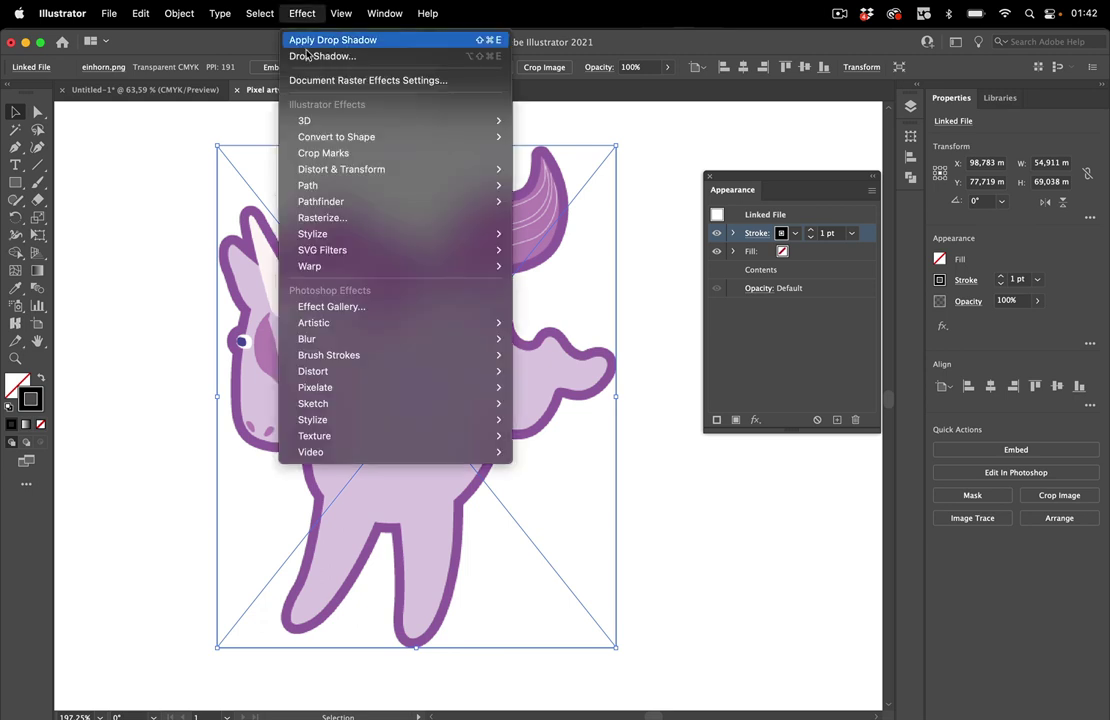
mouse_move(310, 185)
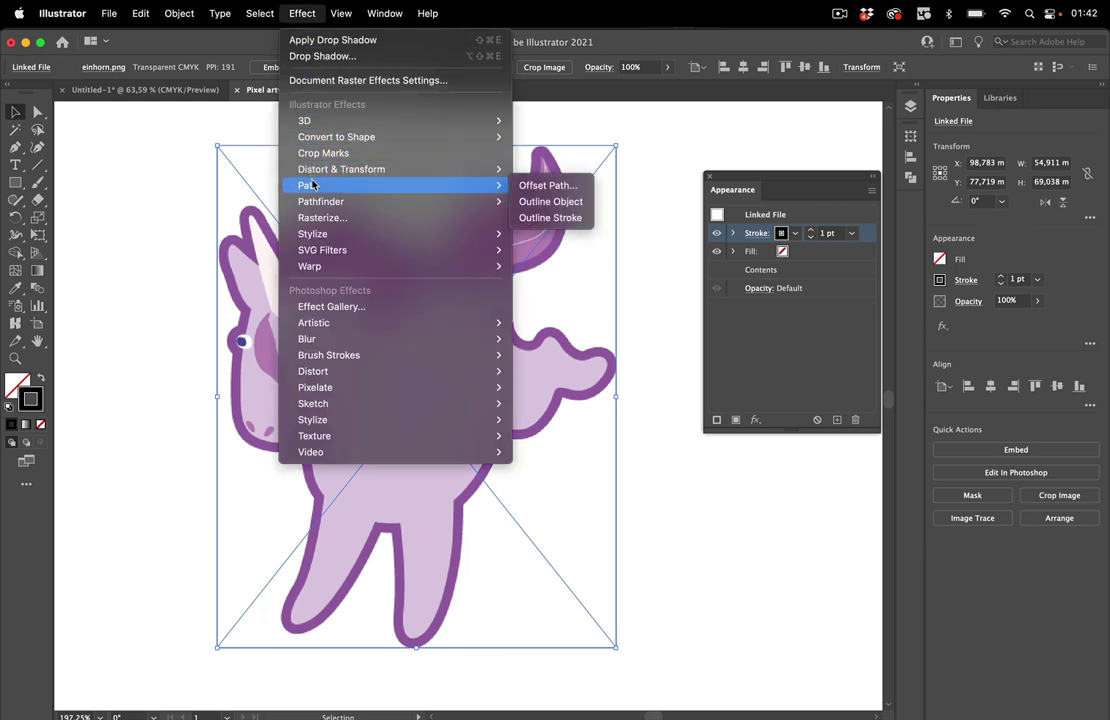
click(558, 206)
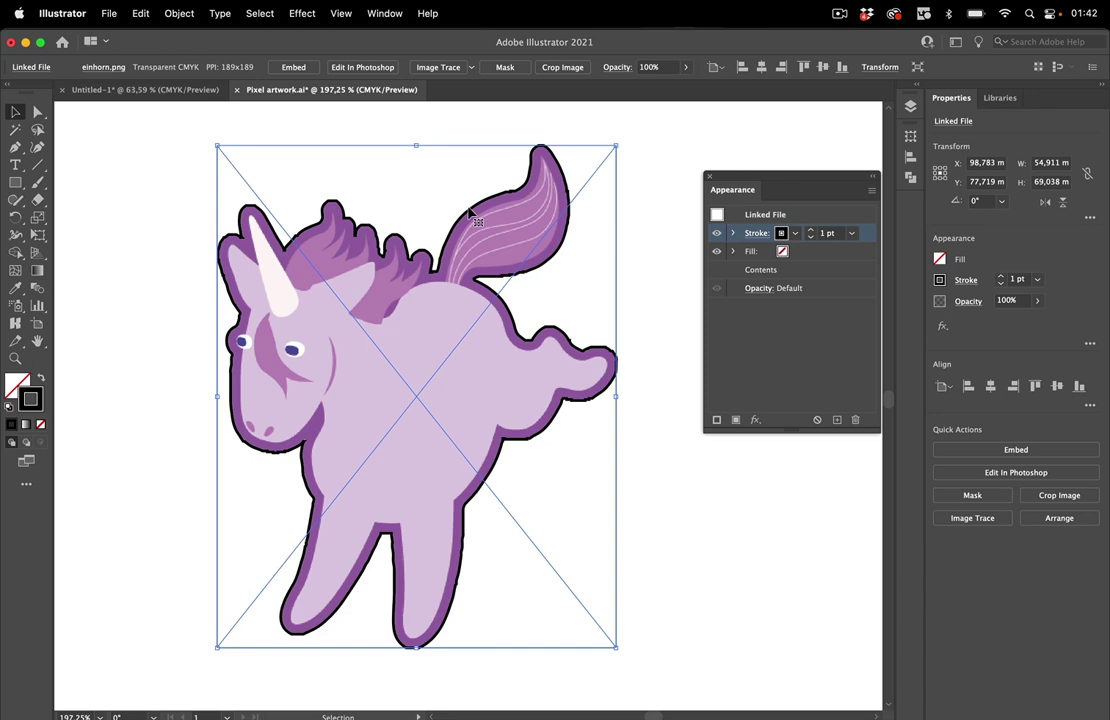
scroll(469, 209, up, 6)
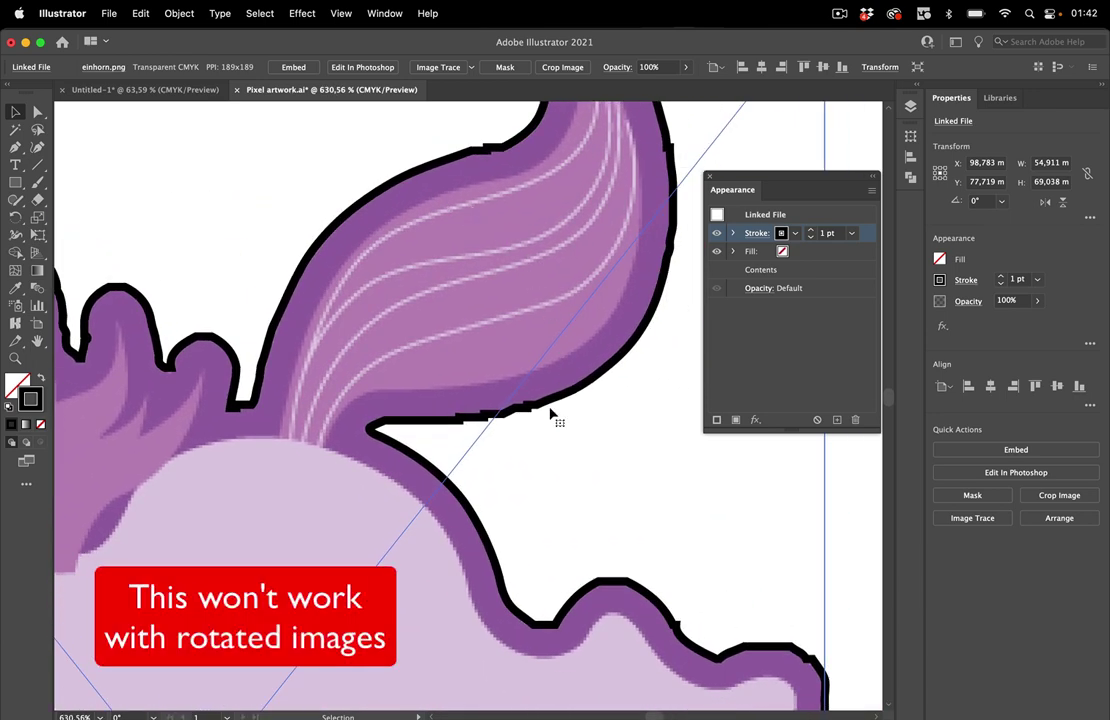
scroll(550, 415, down, 3)
scroll(550, 415, right, 3)
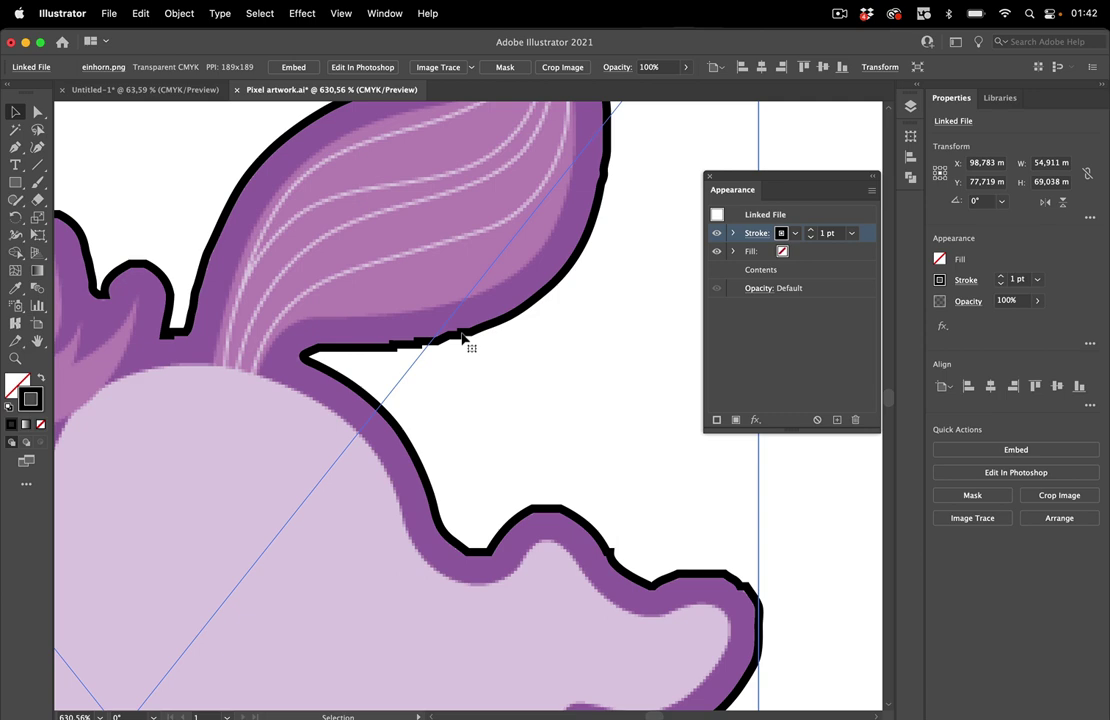
scroll(586, 347, down, 5)
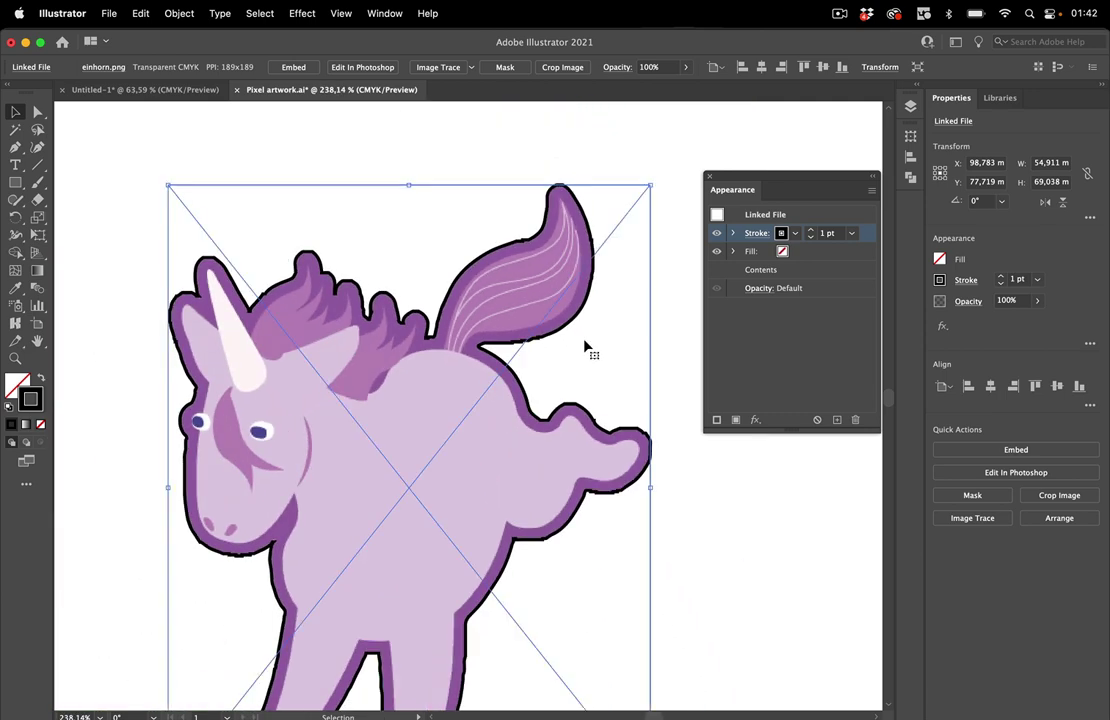
scroll(586, 347, down, 2)
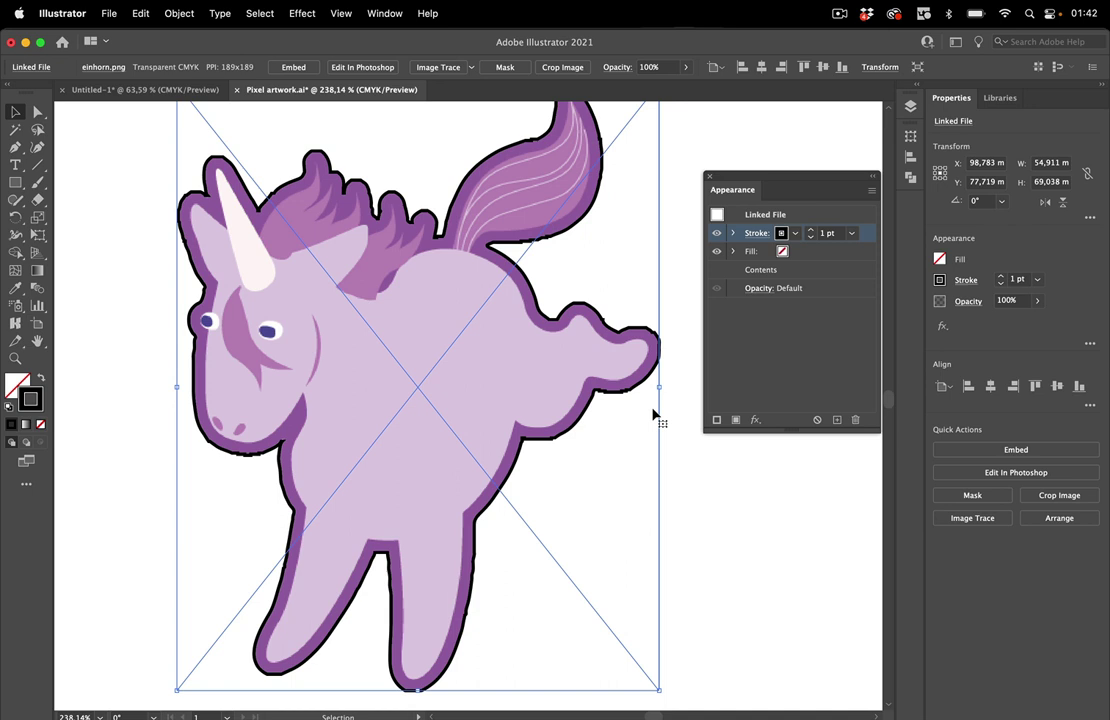
scroll(597, 401, down, 2)
scroll(597, 401, down, 1)
- Clear the unicorn image's appearance to remove the outline and close the Appearance panel
click(597, 401)
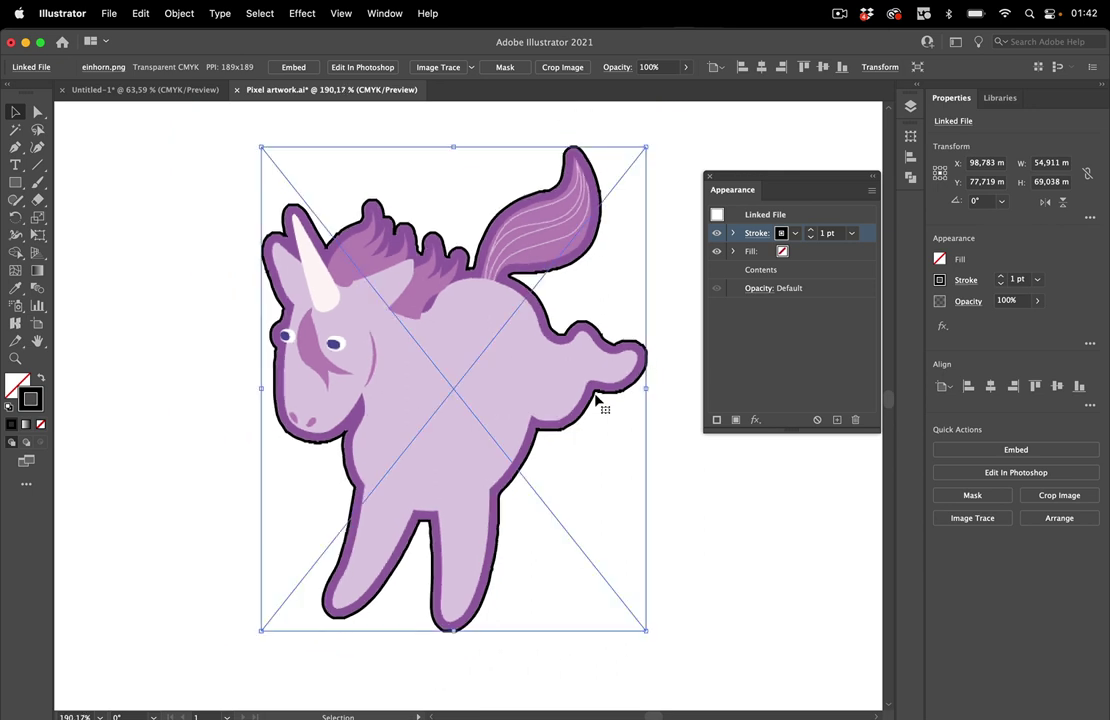
click(817, 421)
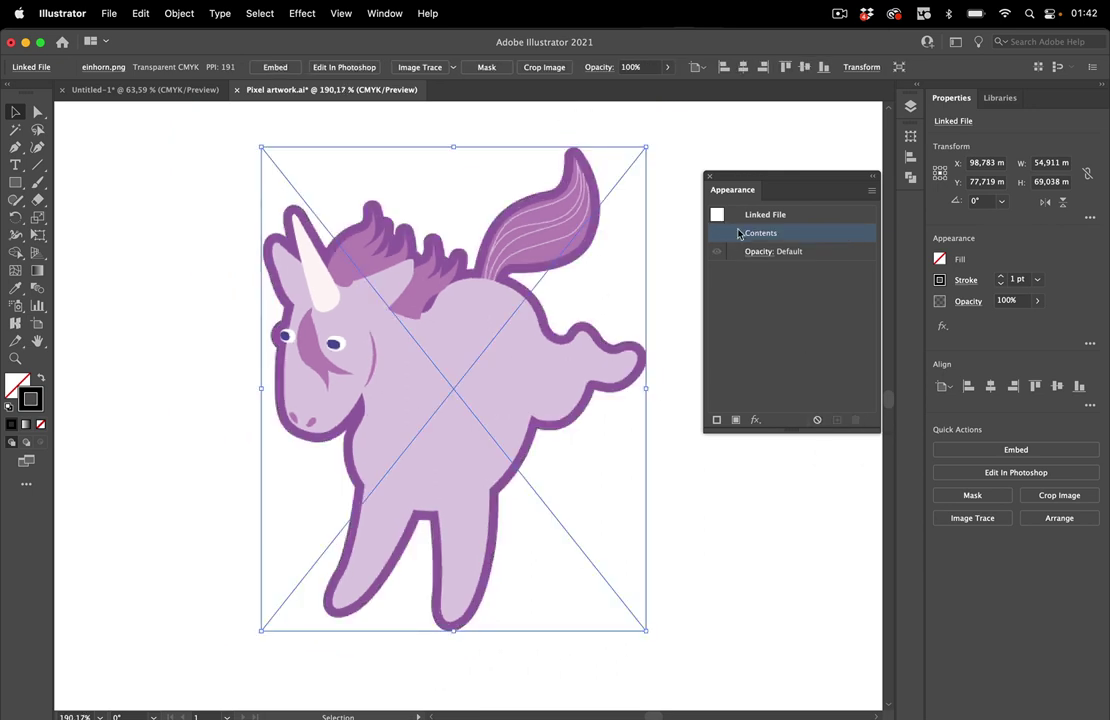
click(706, 177)
scroll(651, 375, right, 5)
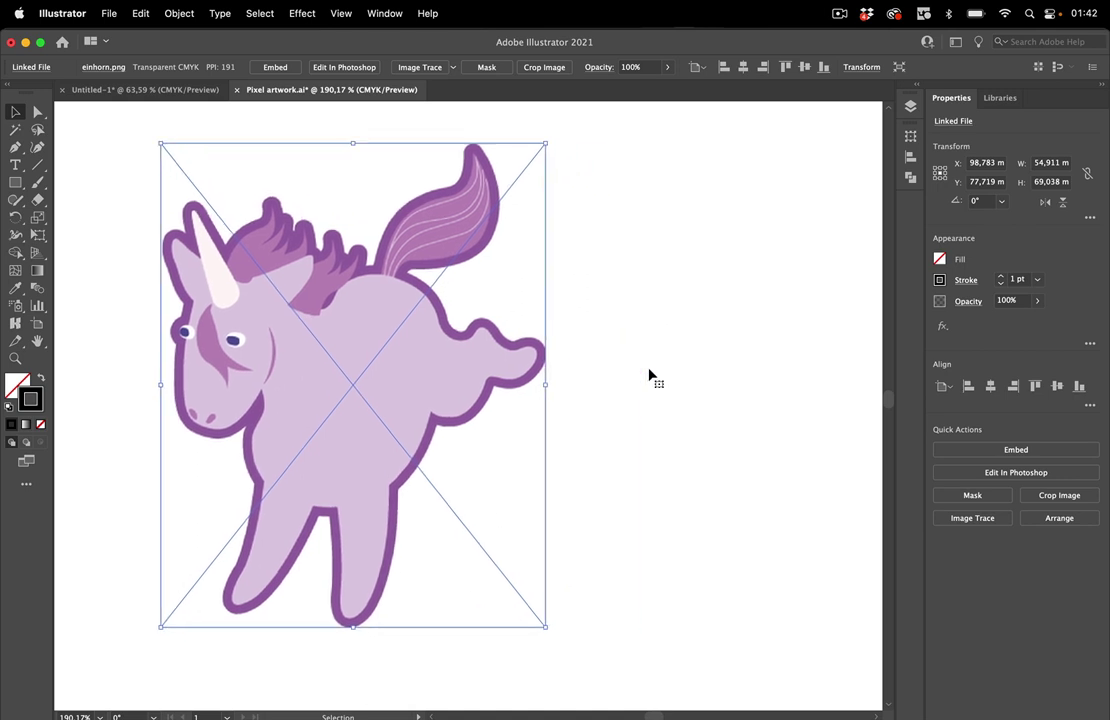
- Trace the unicorn with the Black and White preset, raising Threshold to 227
click(389, 14)
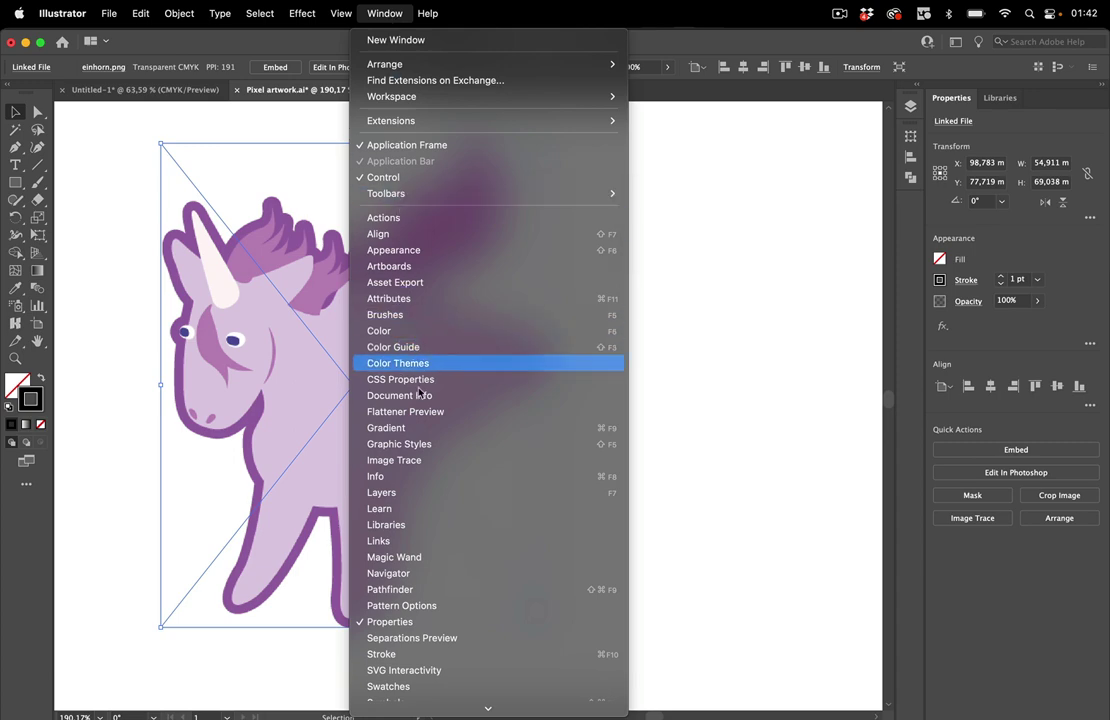
click(427, 460)
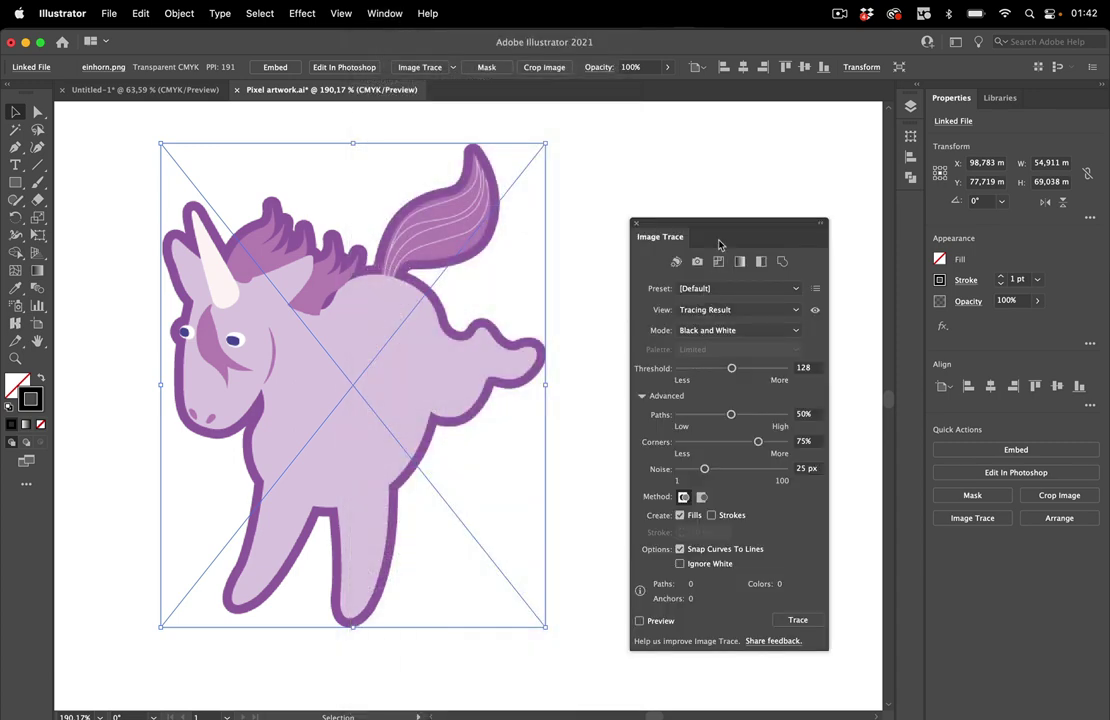
drag(730, 233, 703, 177)
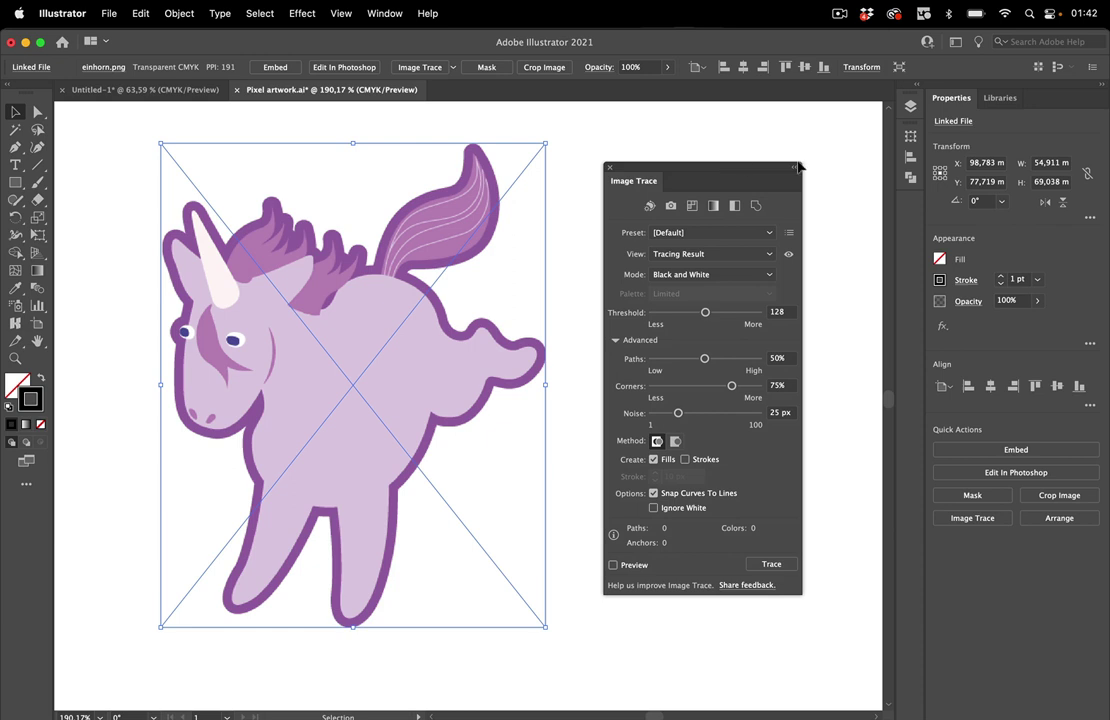
click(735, 206)
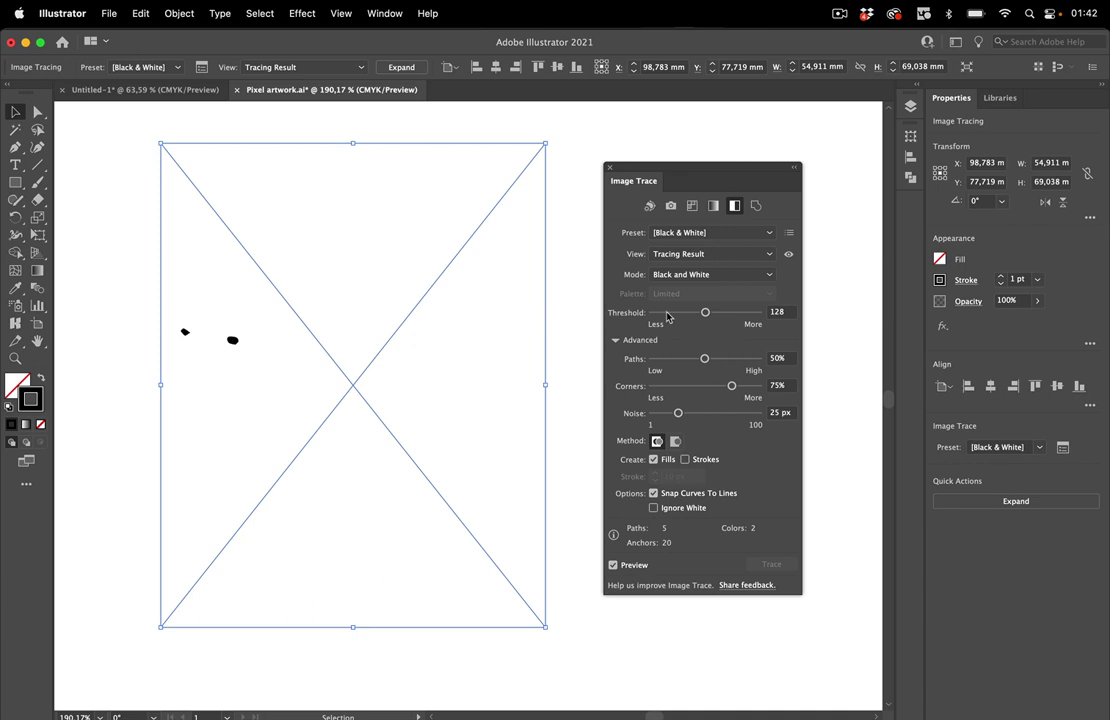
drag(717, 318, 747, 314)
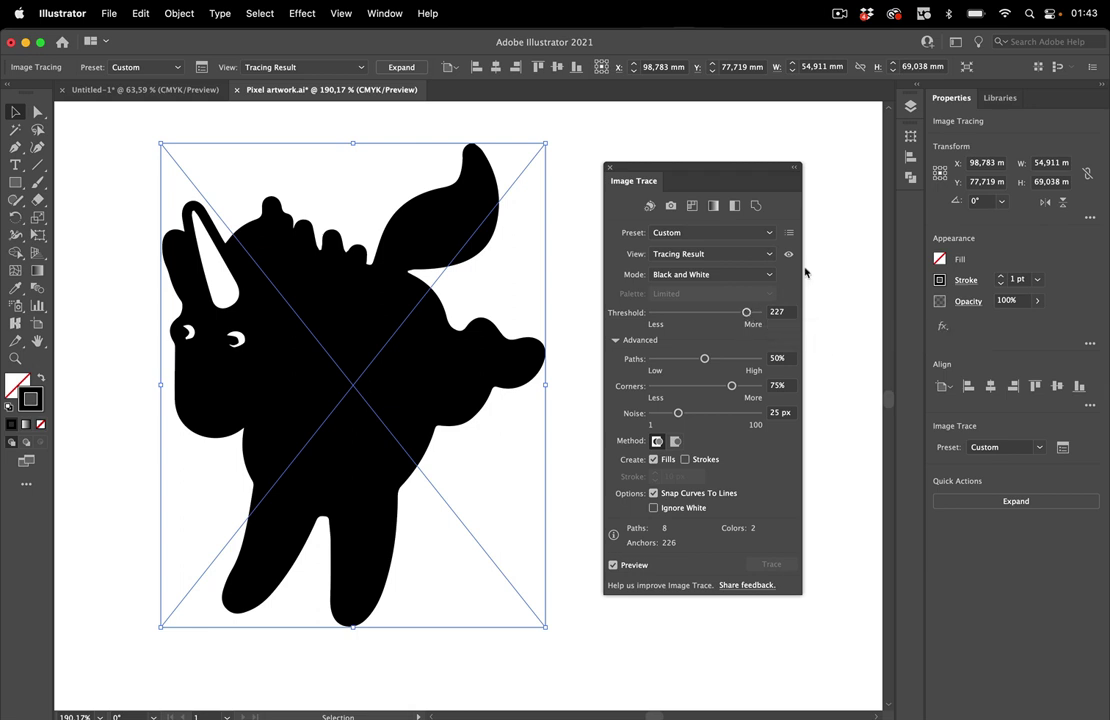
- Set the trace View to Outlines with Source Image
click(714, 256)
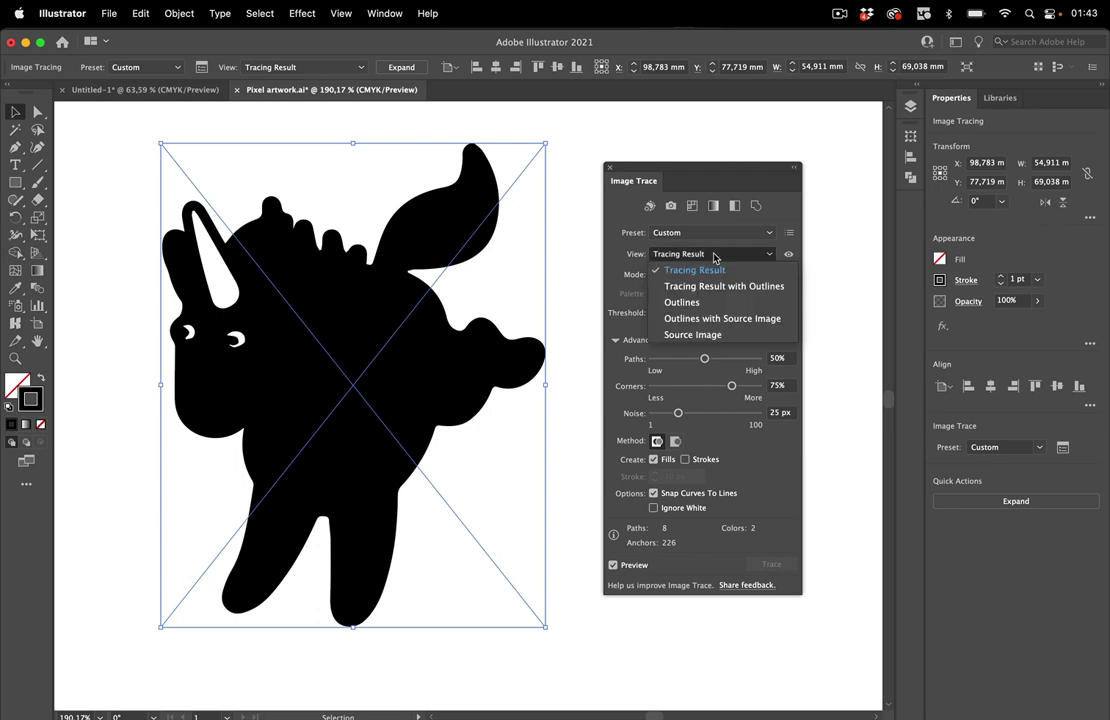
click(708, 319)
scroll(434, 254, up, 5)
scroll(435, 245, up, 3)
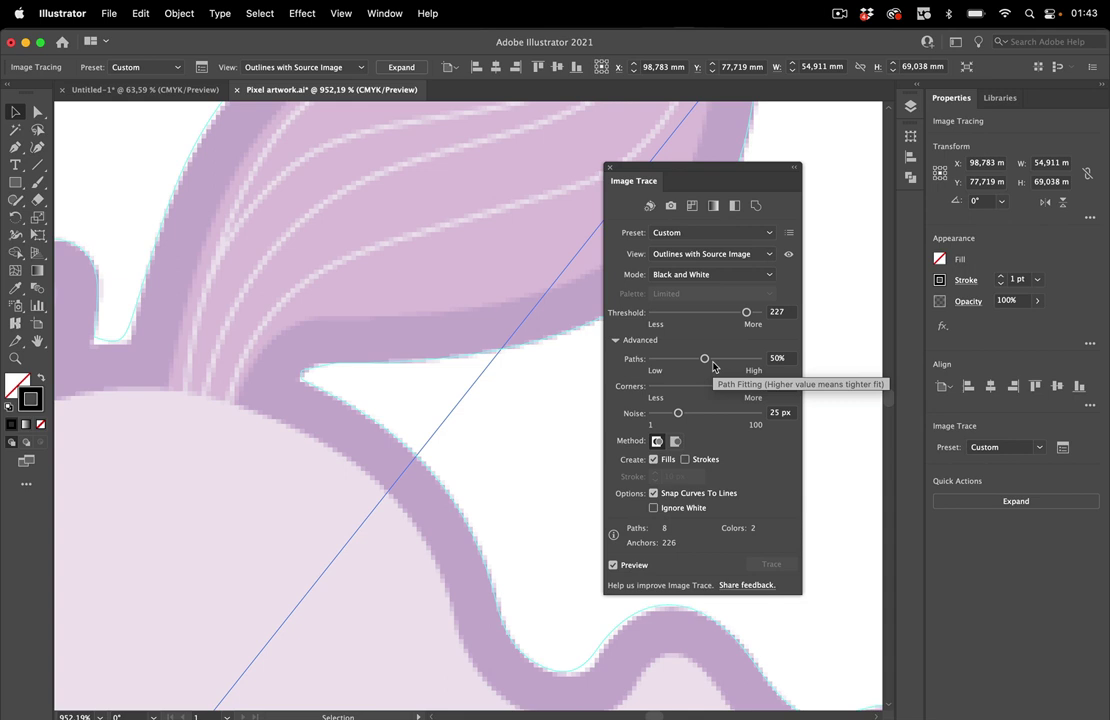
- In the Advanced trace options, set Paths to 73% and Corners to 21%, zooming to check
click(615, 341)
click(615, 341)
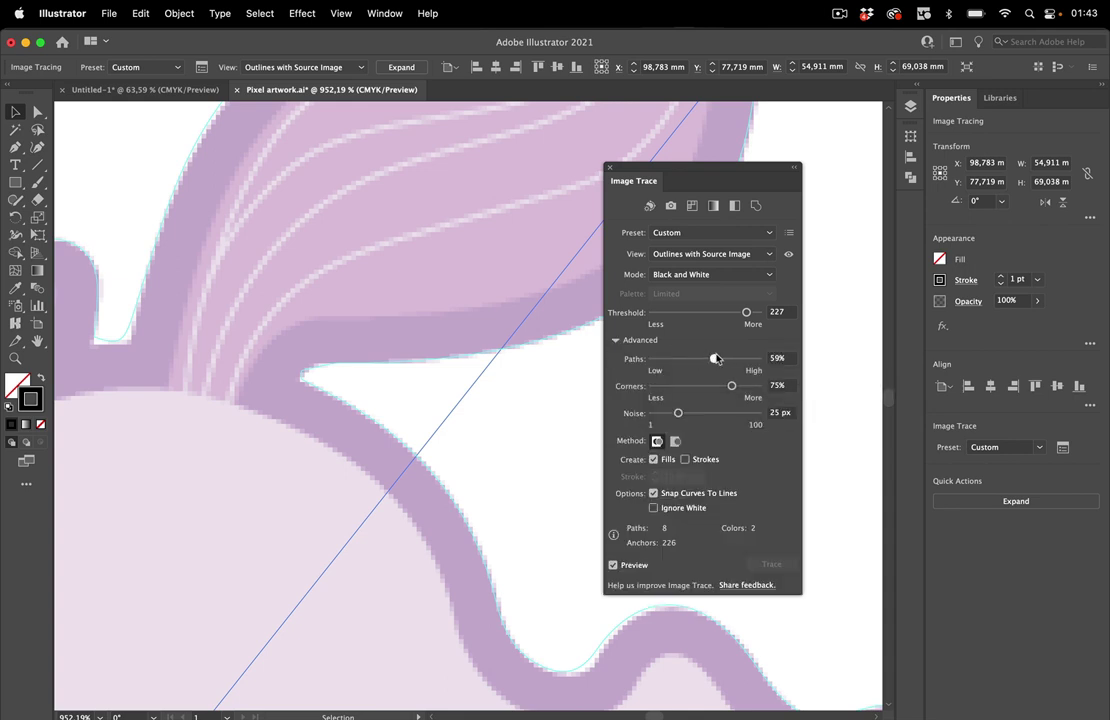
drag(728, 360, 730, 360)
drag(731, 386, 676, 390)
scroll(404, 468, down, 5)
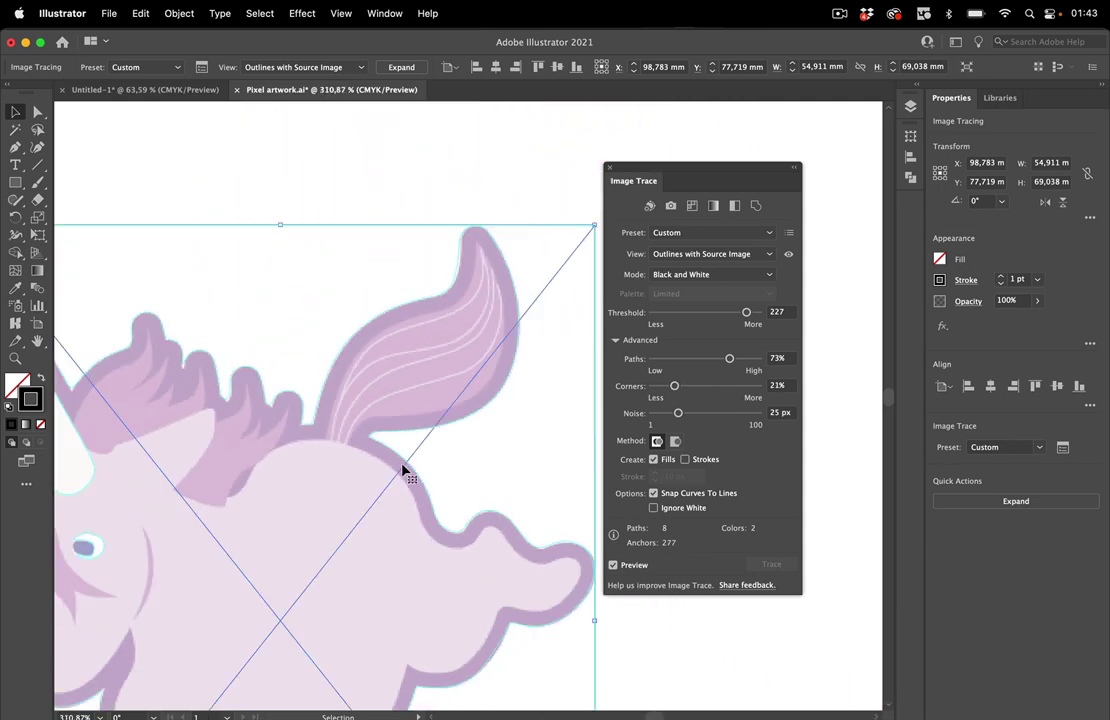
scroll(404, 472, left, 10)
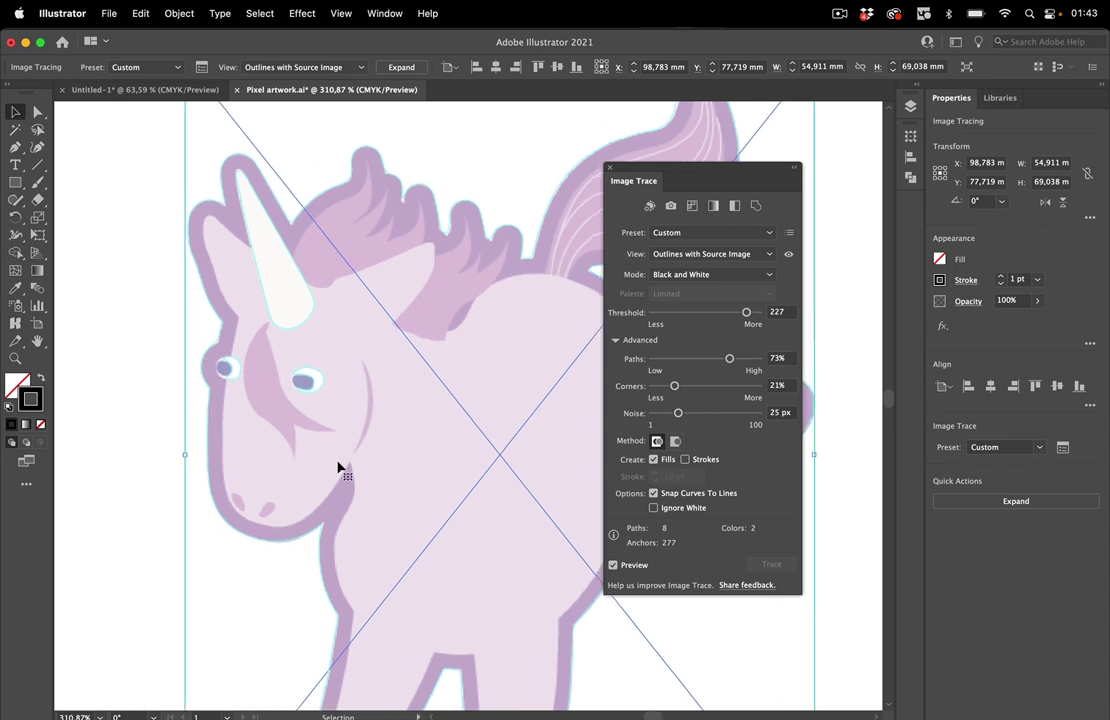
scroll(296, 560, up, 6)
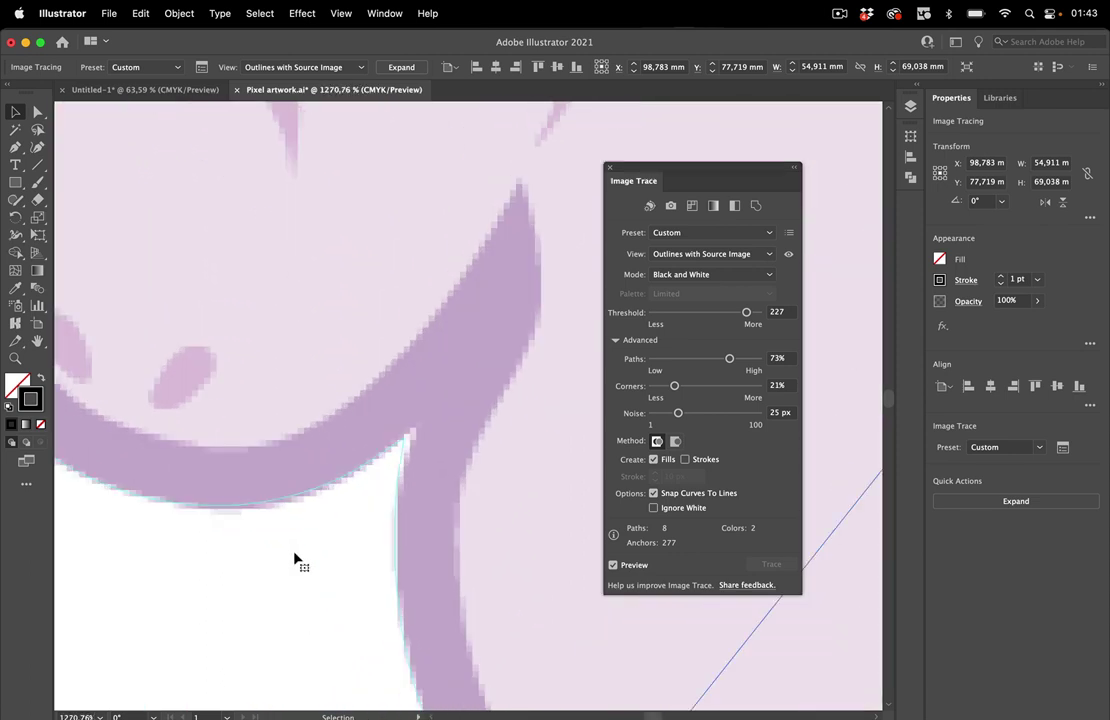
scroll(296, 560, down, 6)
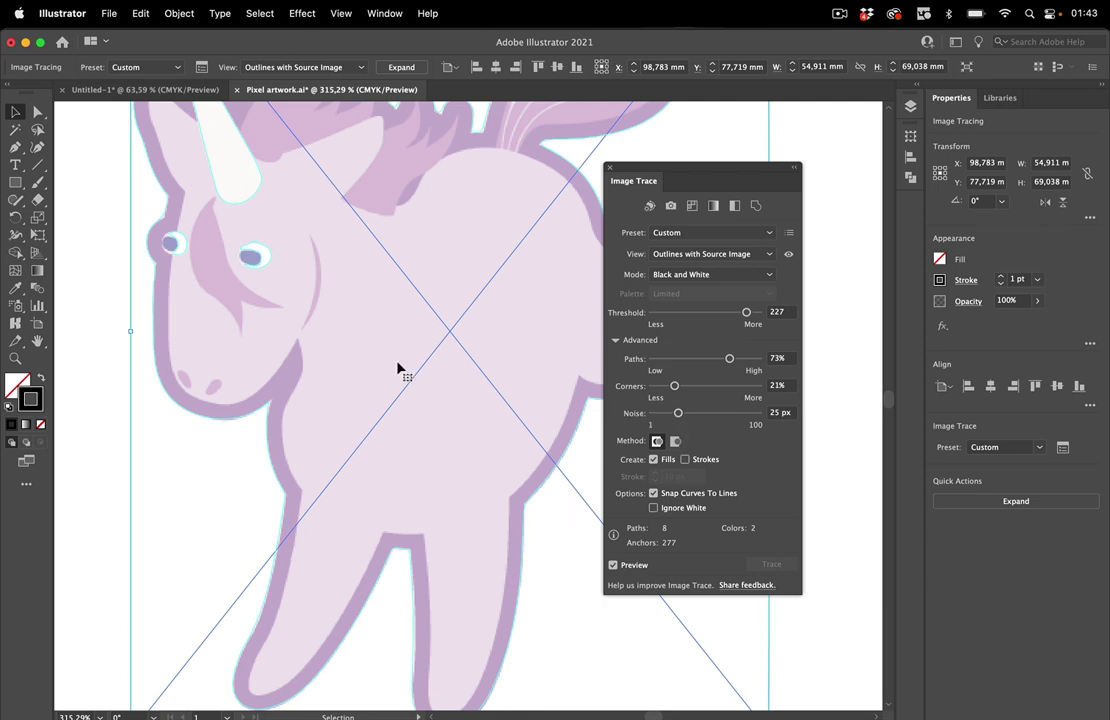
scroll(395, 368, down, 2)
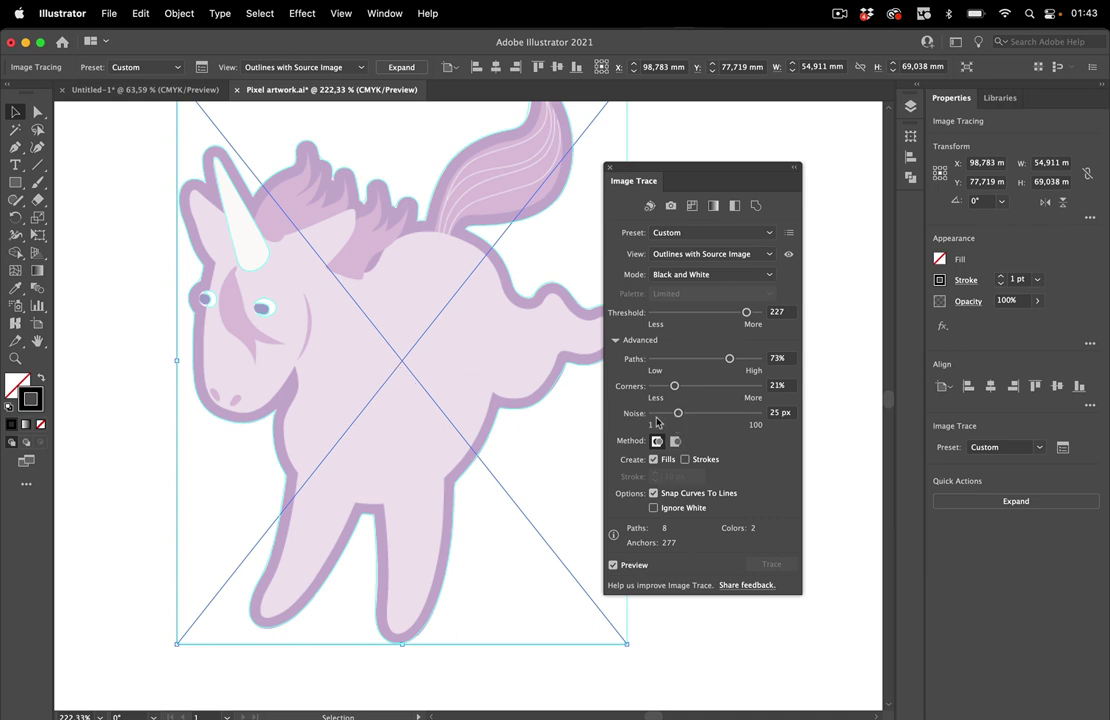
- Switch the Image Trace view to Tracing Result and move the panel aside
click(758, 256)
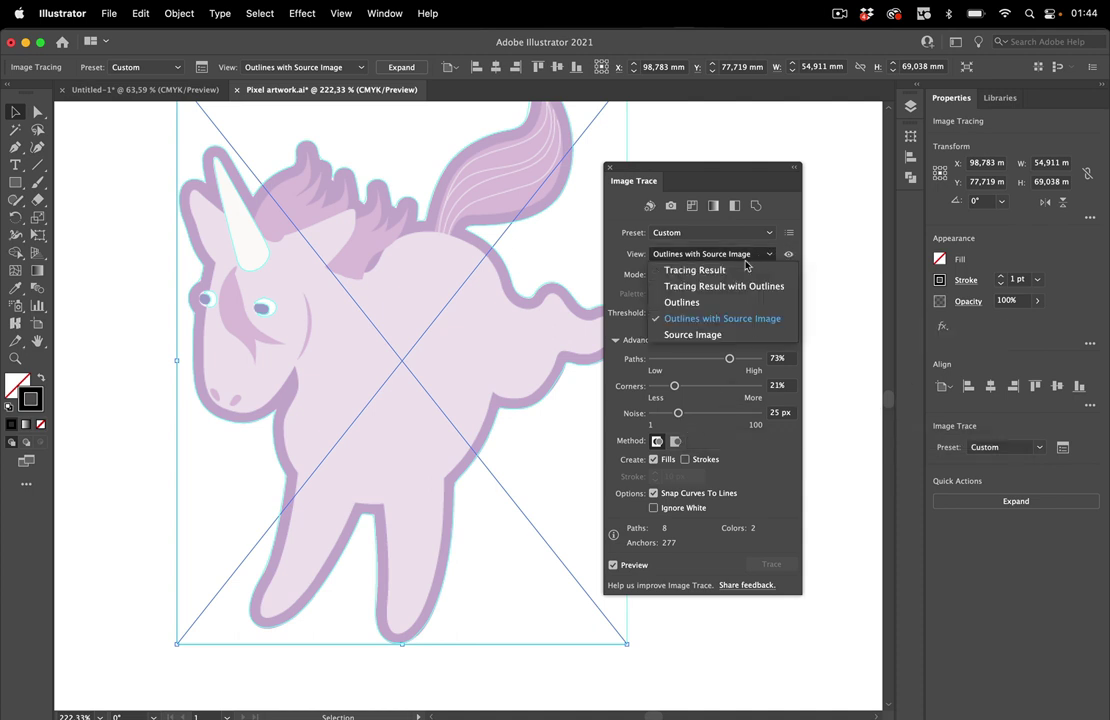
click(732, 270)
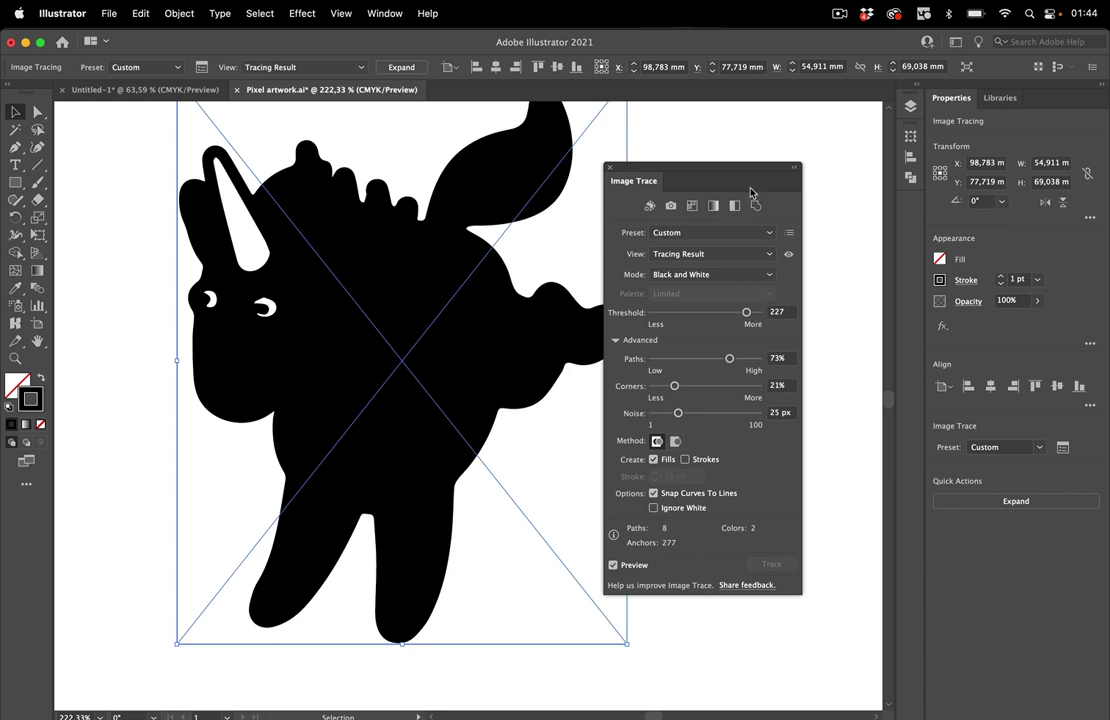
drag(741, 172, 800, 150)
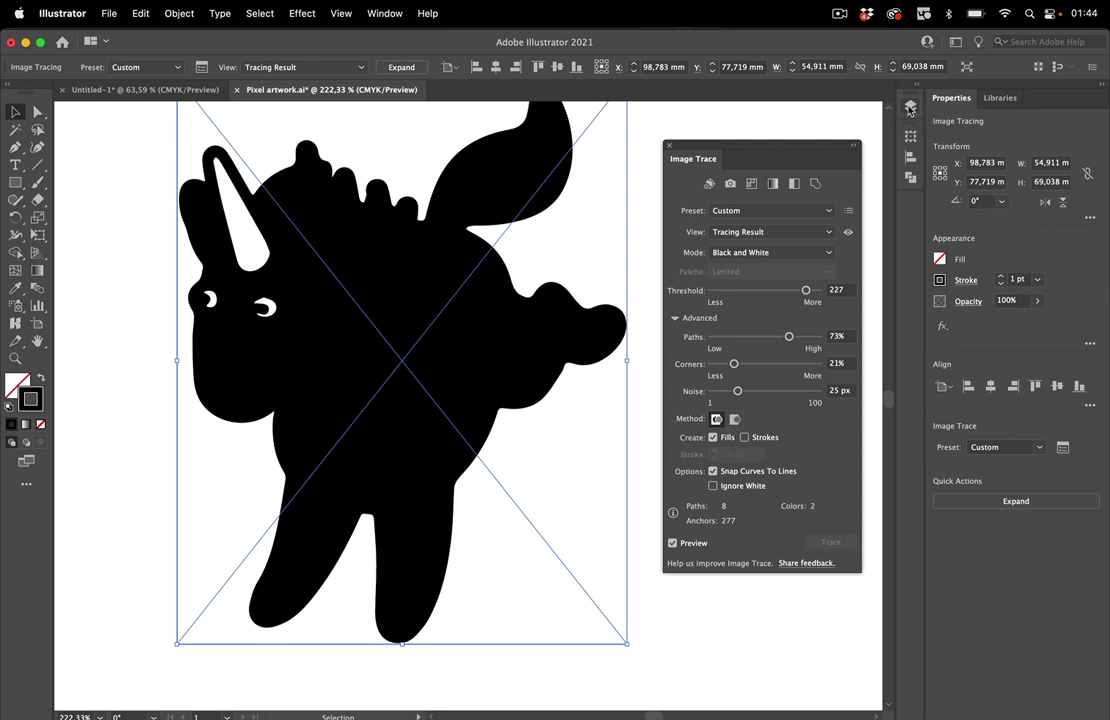
- Duplicate the Image Tracing object in the Layers panel
click(910, 107)
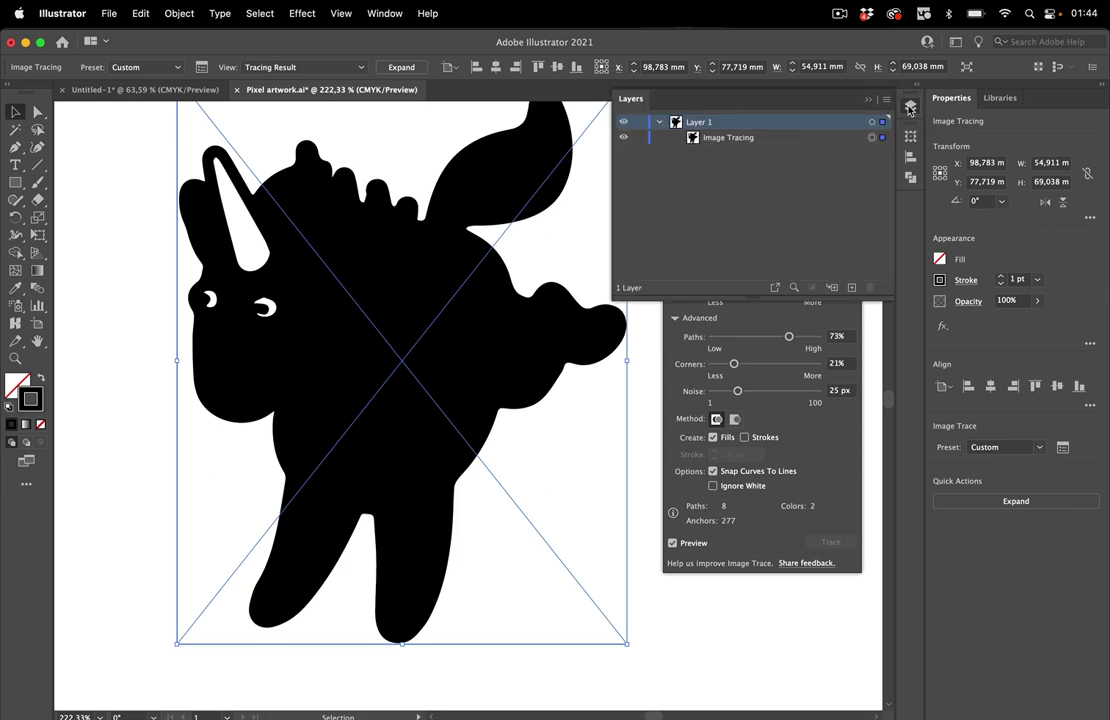
click(780, 142)
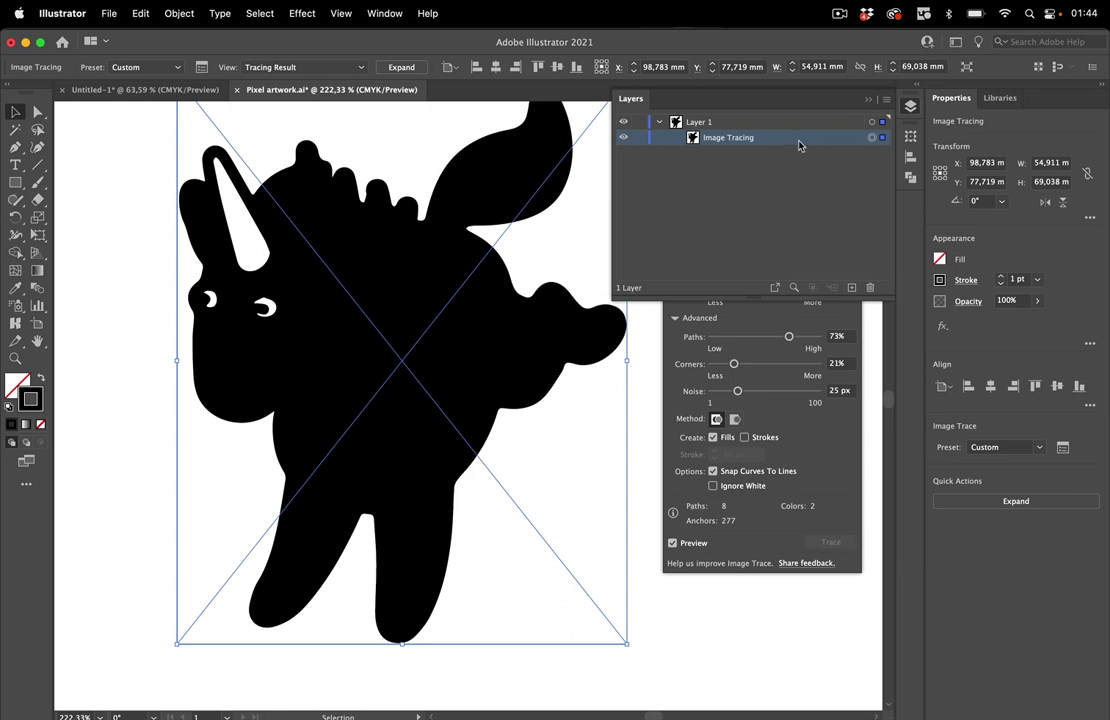
drag(799, 146, 852, 287)
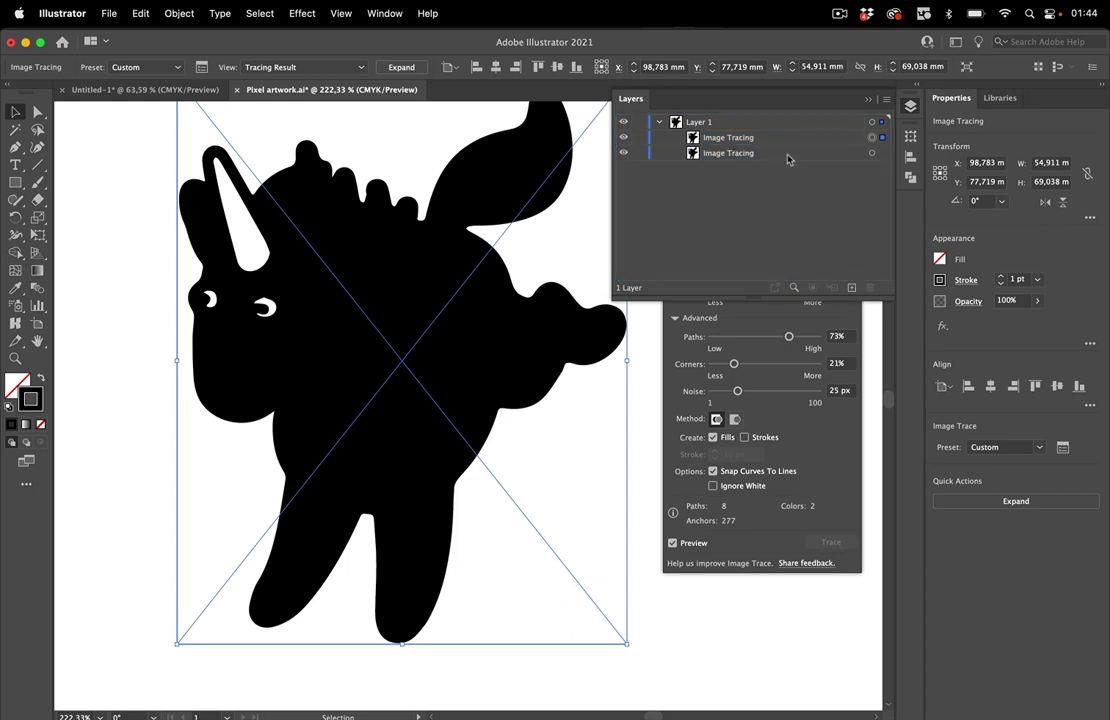
- Release the lower tracing copy back to the original image, then target the upper tracing
click(871, 153)
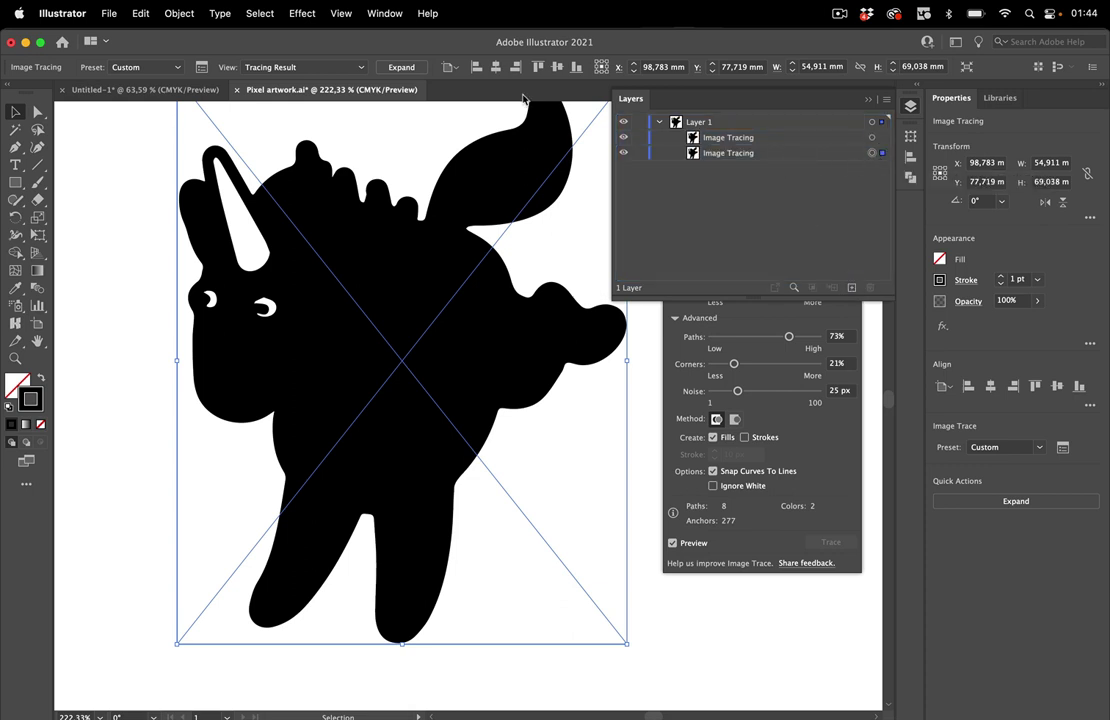
click(180, 14)
mouse_move(230, 518)
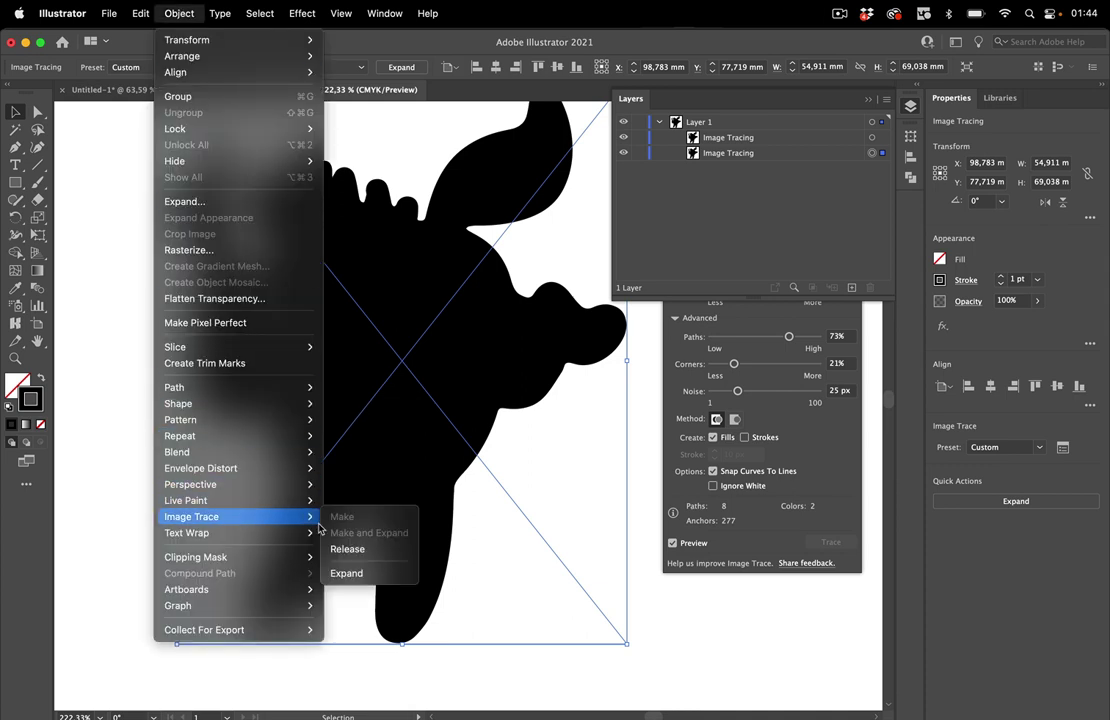
click(349, 549)
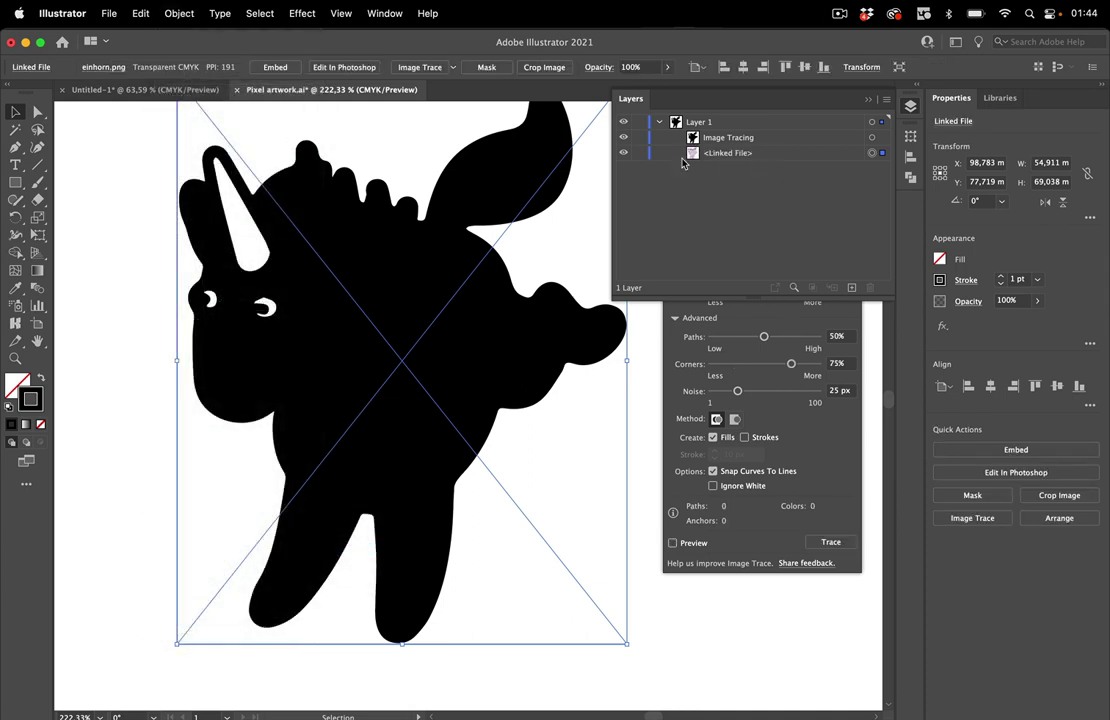
click(805, 143)
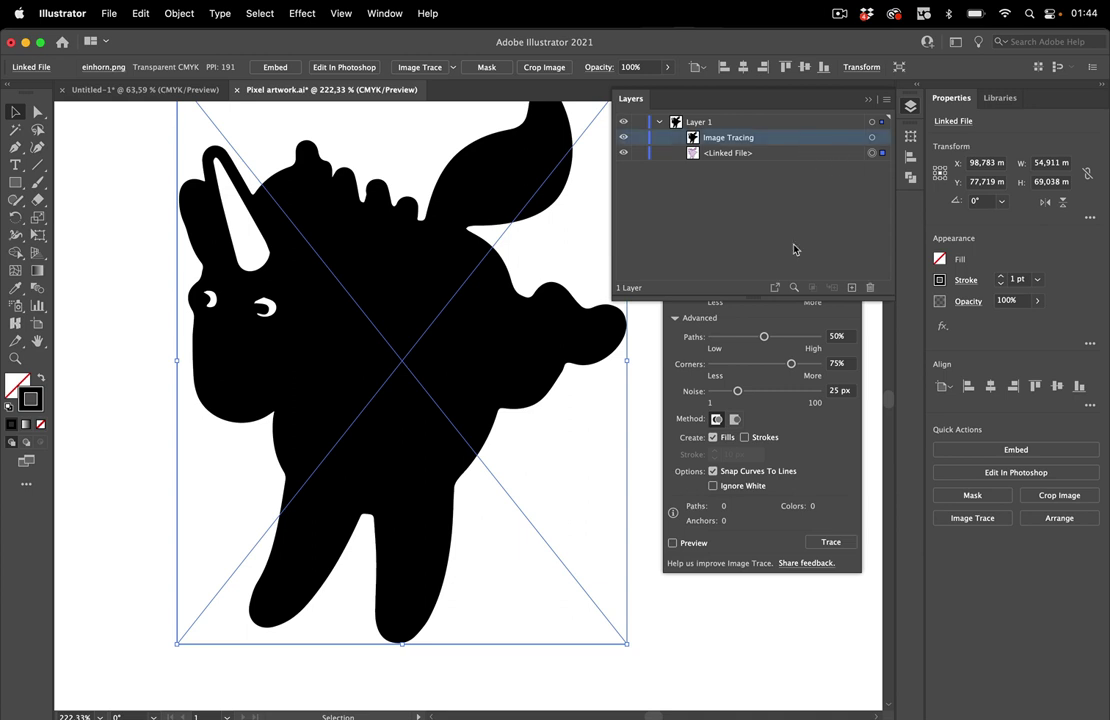
click(881, 137)
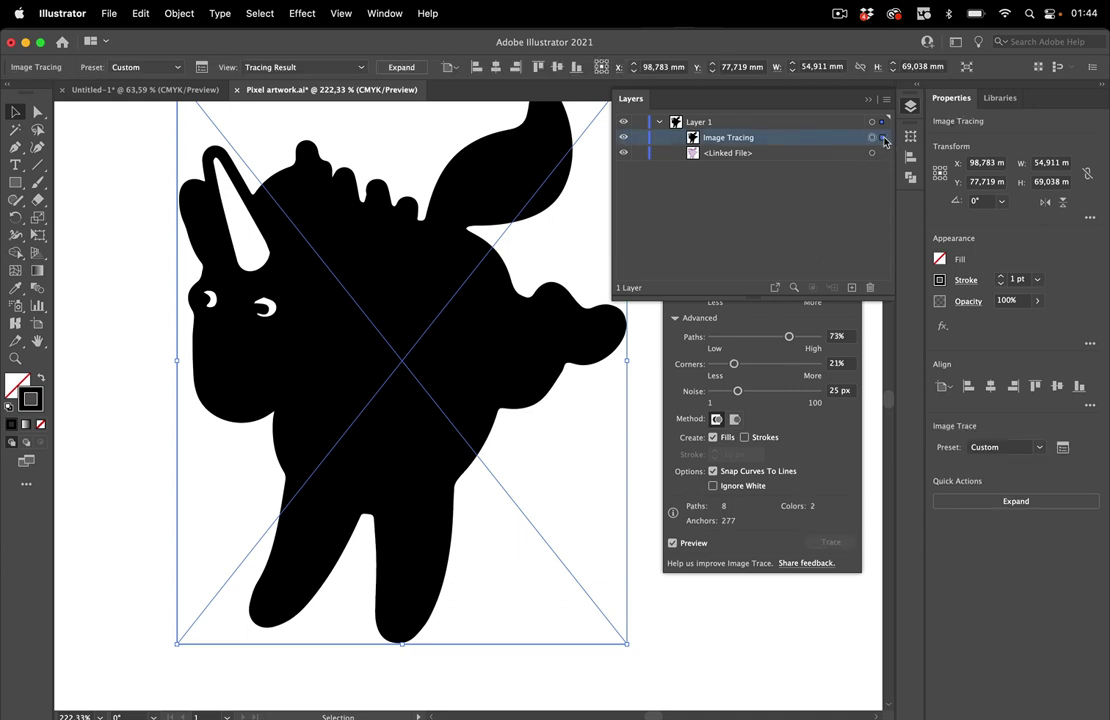
- Turn on Ignore White for the upper trace, closing the Layers panel with F7
click(836, 441)
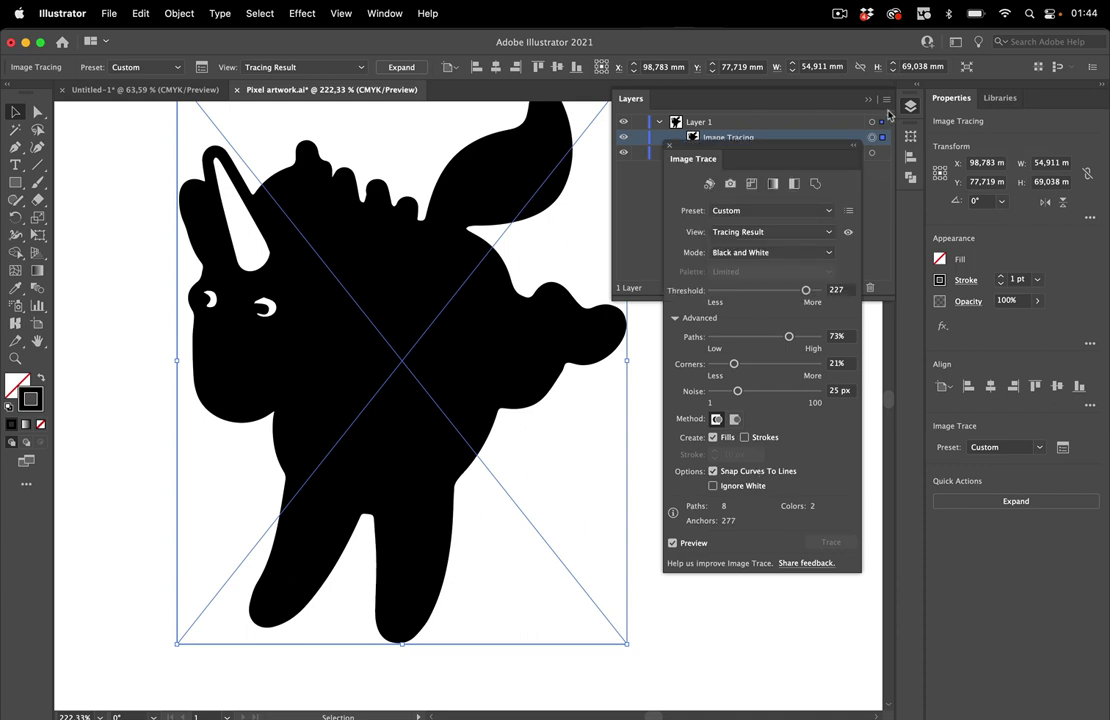
key(F7)
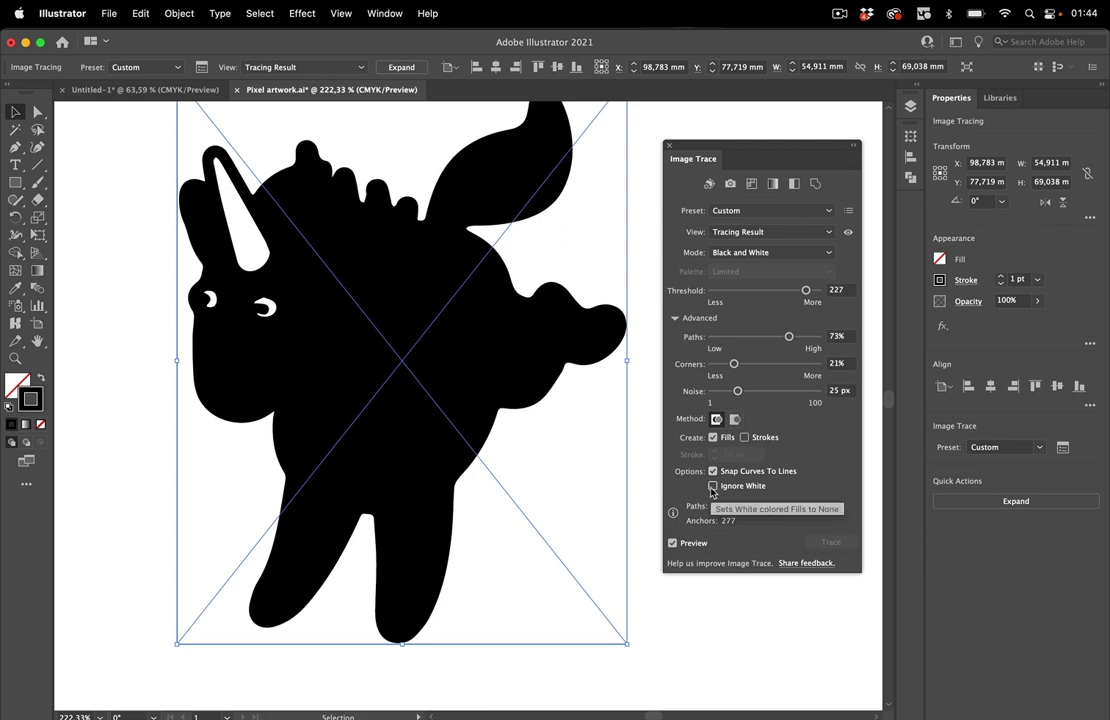
click(713, 487)
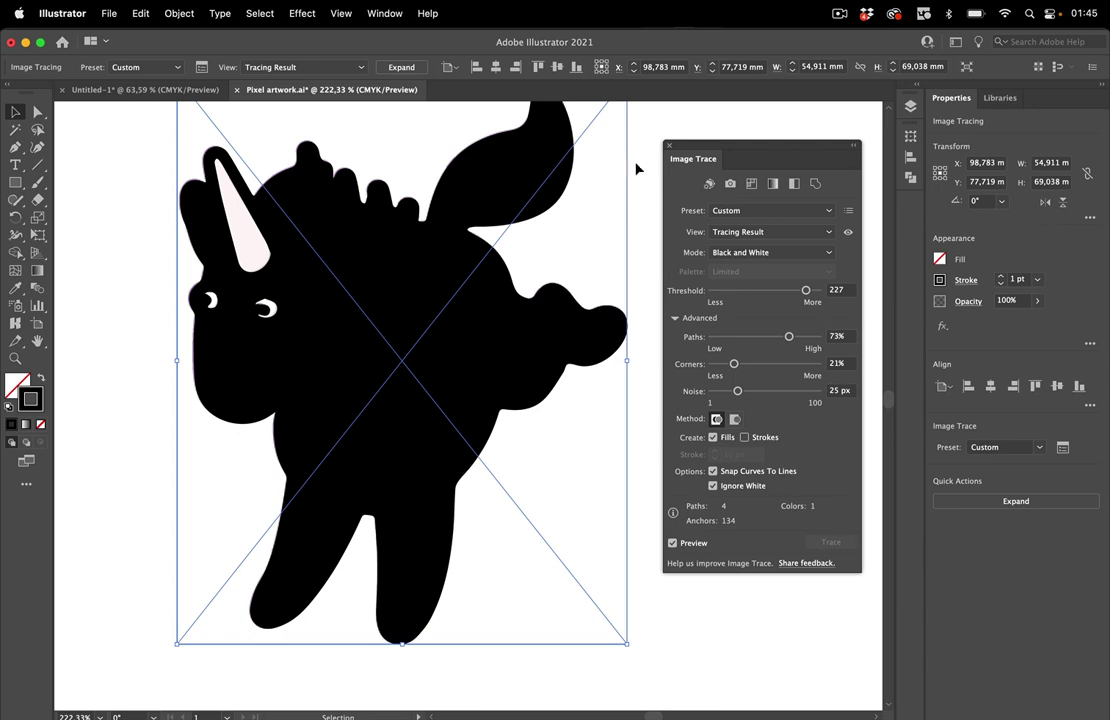
- Expand the trace into vector paths, nudging it to check alignment and undoing the move
click(403, 70)
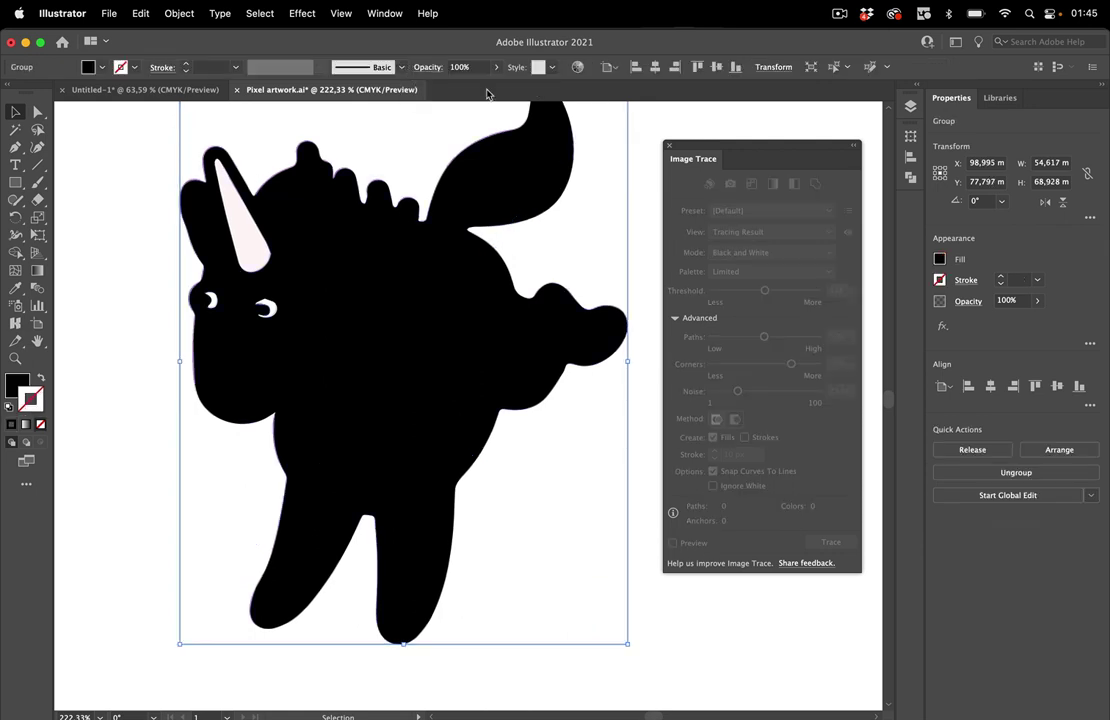
drag(714, 146, 747, 233)
drag(354, 300, 427, 314)
key(super+z)
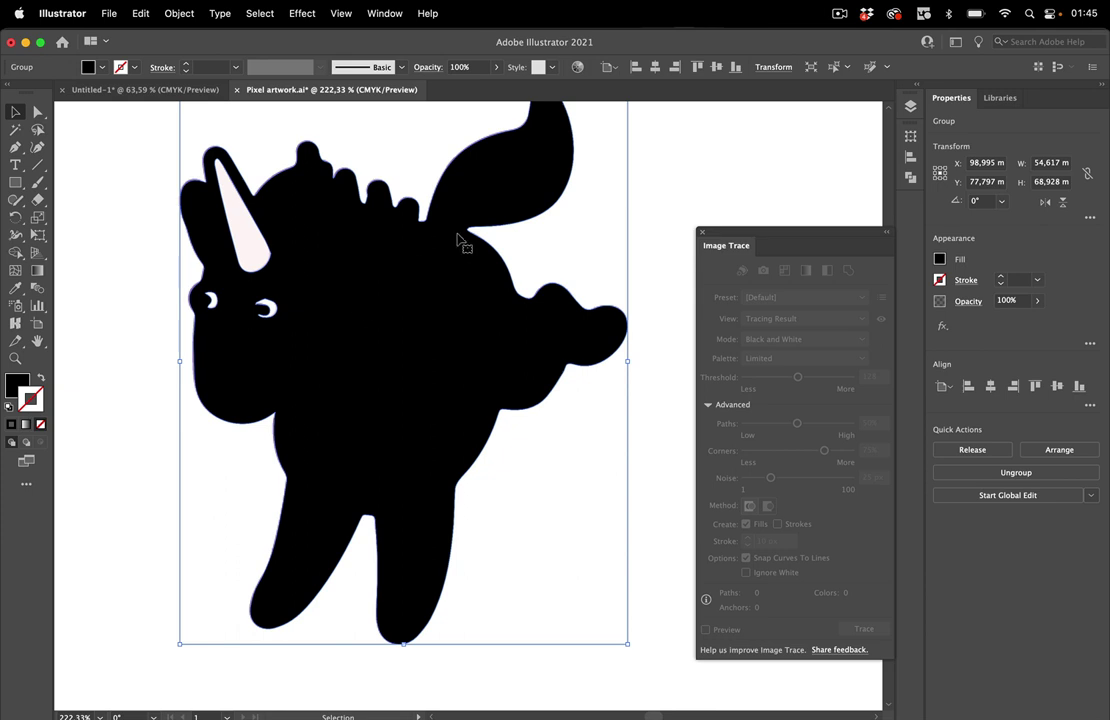
- Close Image Trace and ungroup the expanded silhouette with Shift+Cmd+G
click(702, 232)
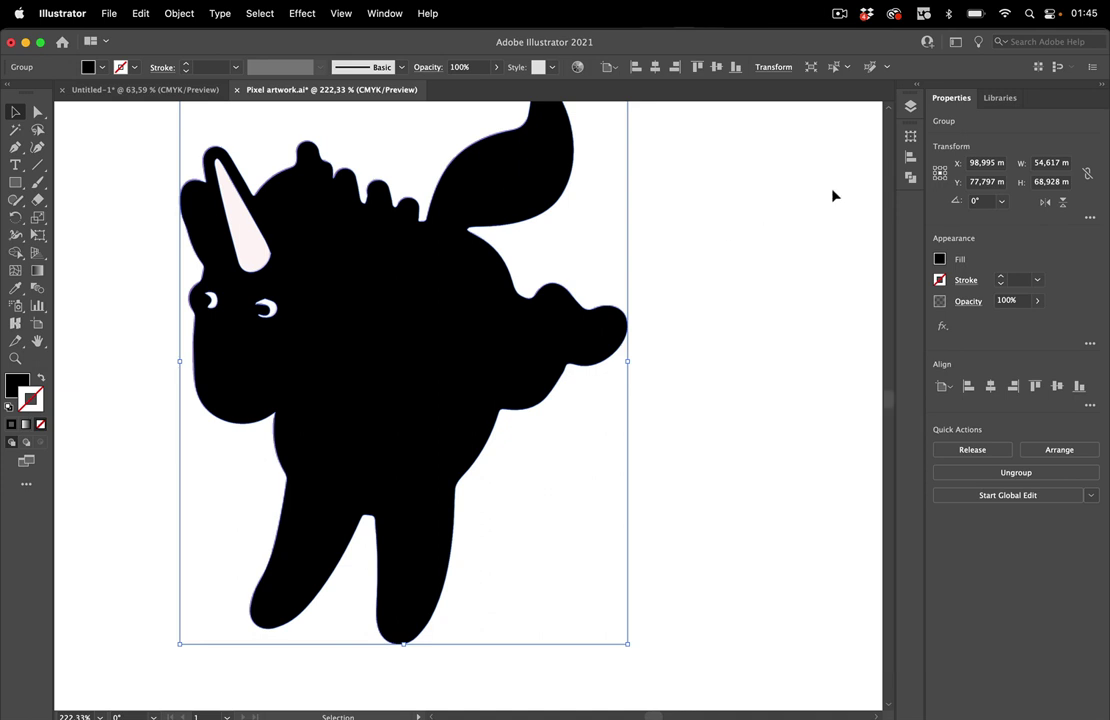
click(910, 106)
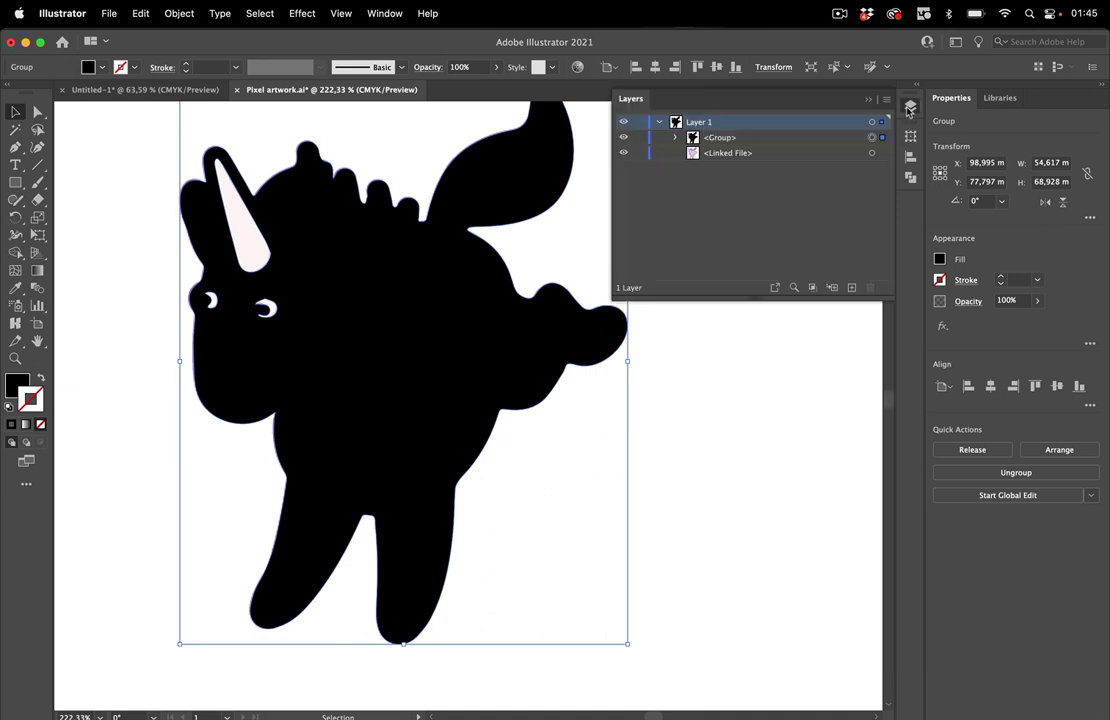
click(676, 137)
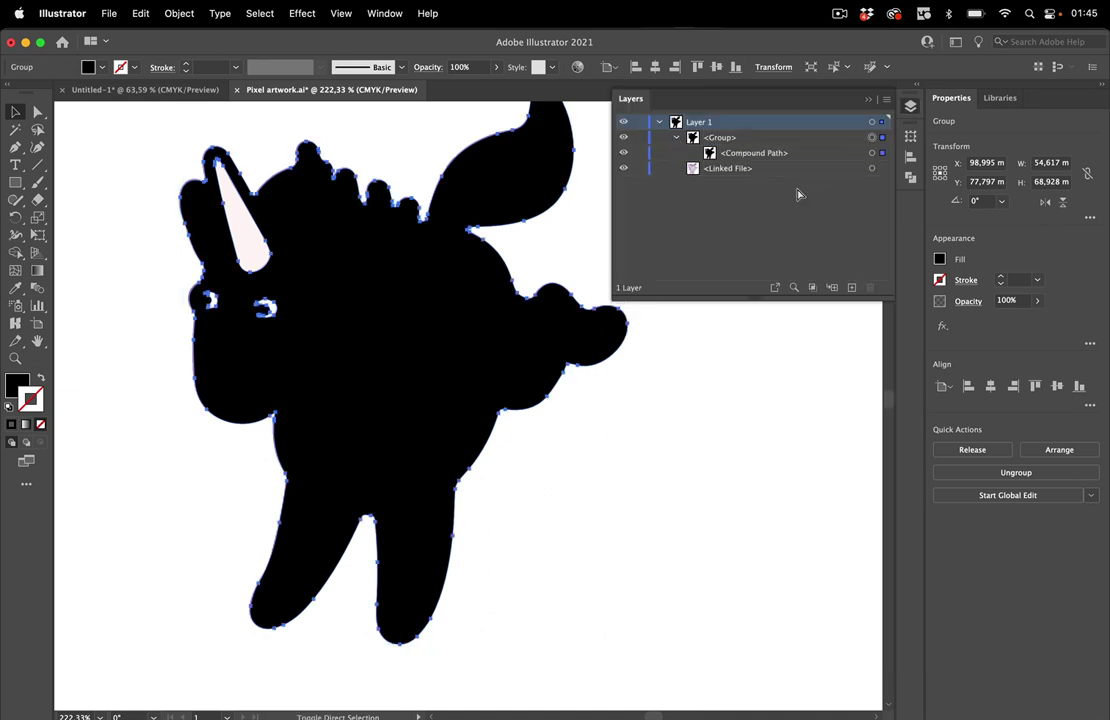
key(super+shift+g)
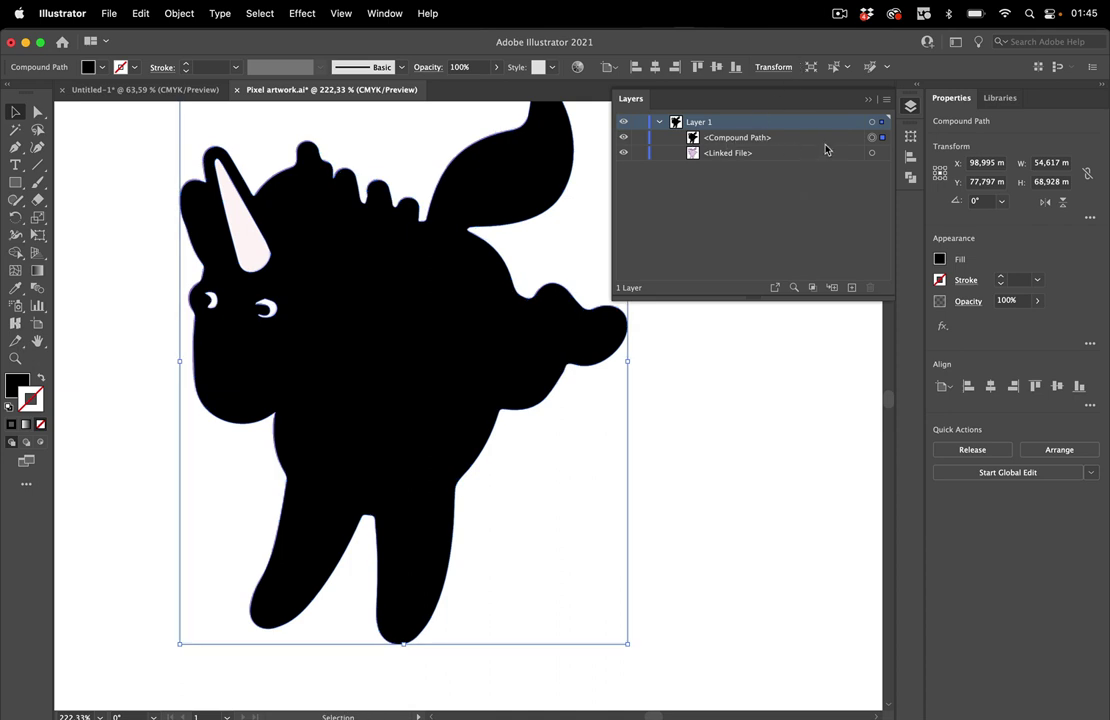
- Release the compound path and delete the horn and eye shapes, keeping the body
click(177, 14)
mouse_move(211, 576)
click(360, 590)
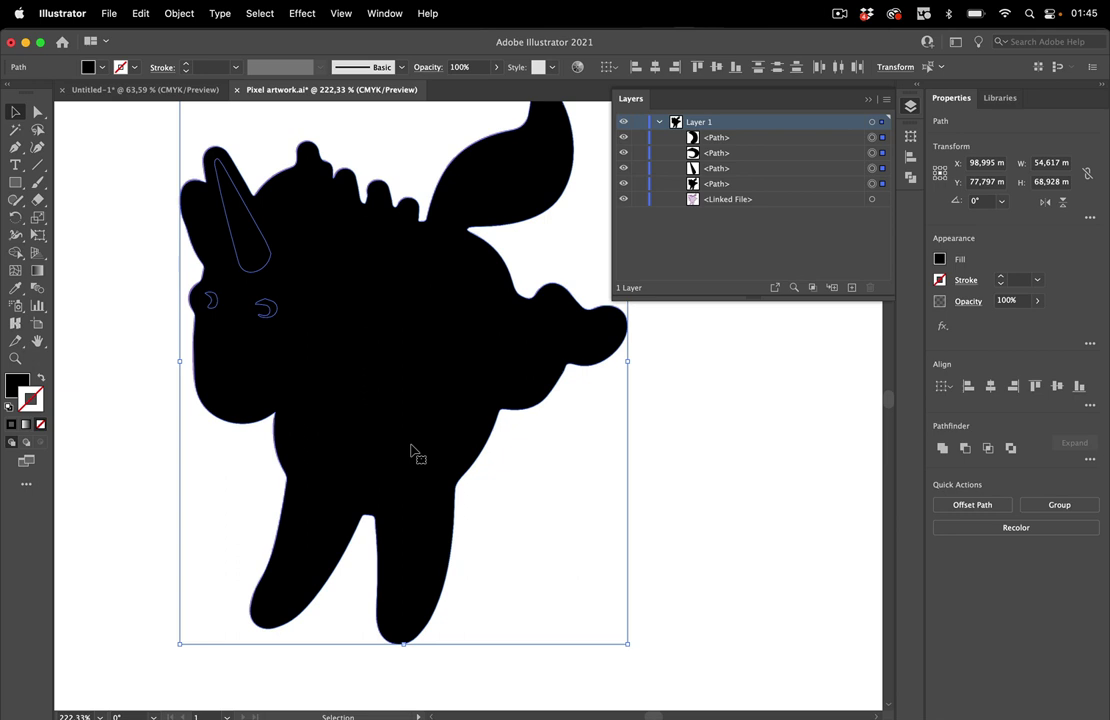
shift+click(312, 194)
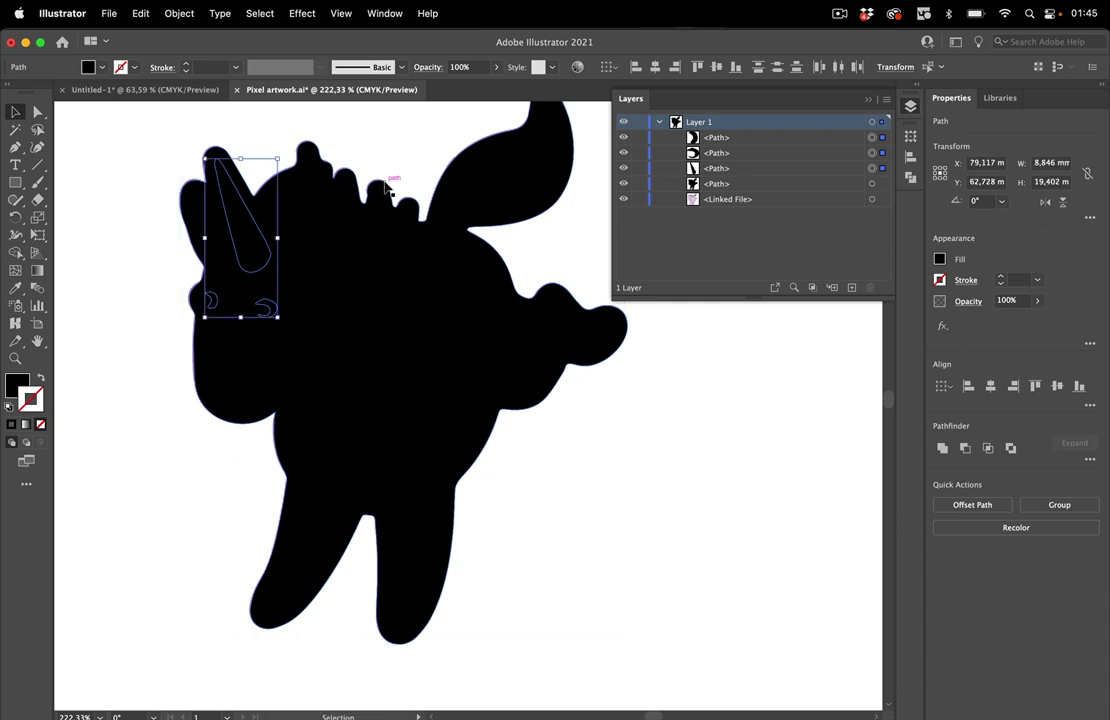
key(Delete)
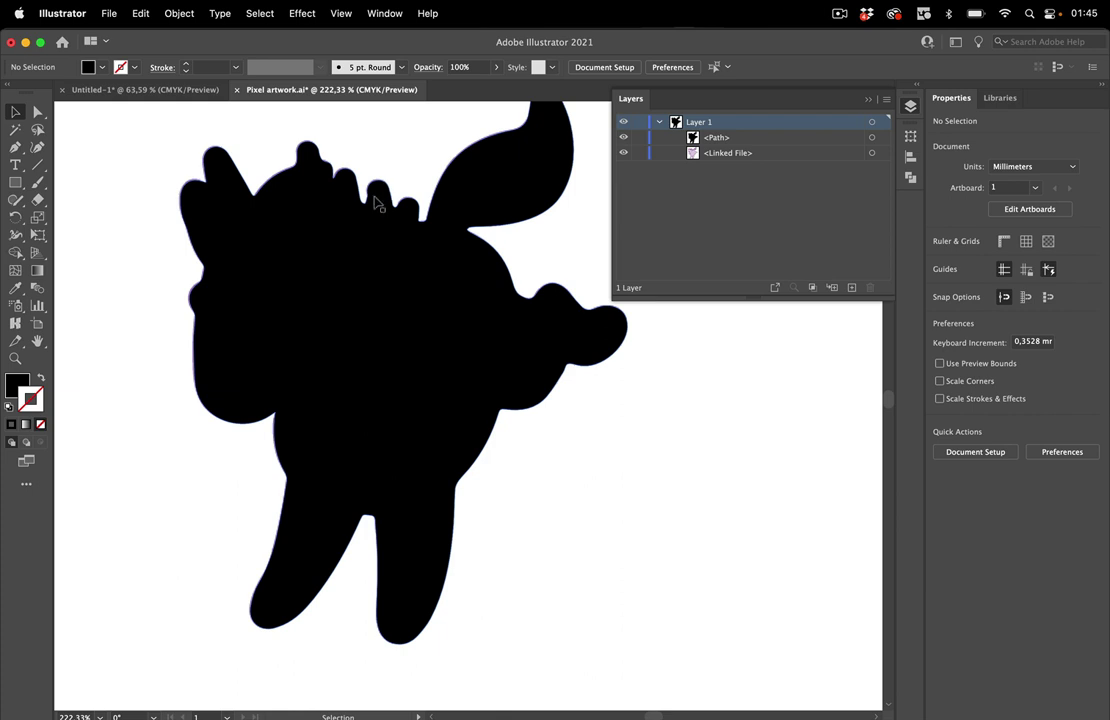
- Swap fill and stroke on the silhouette path, leaving a 1 pt black stroke and no fill
click(333, 272)
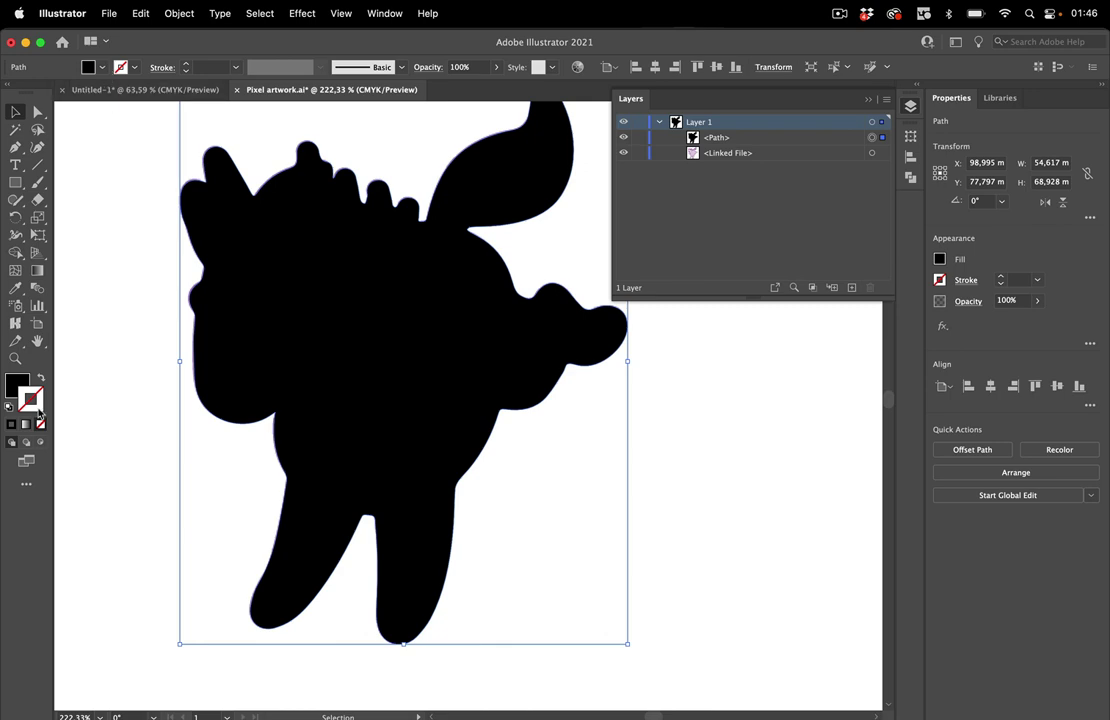
click(40, 378)
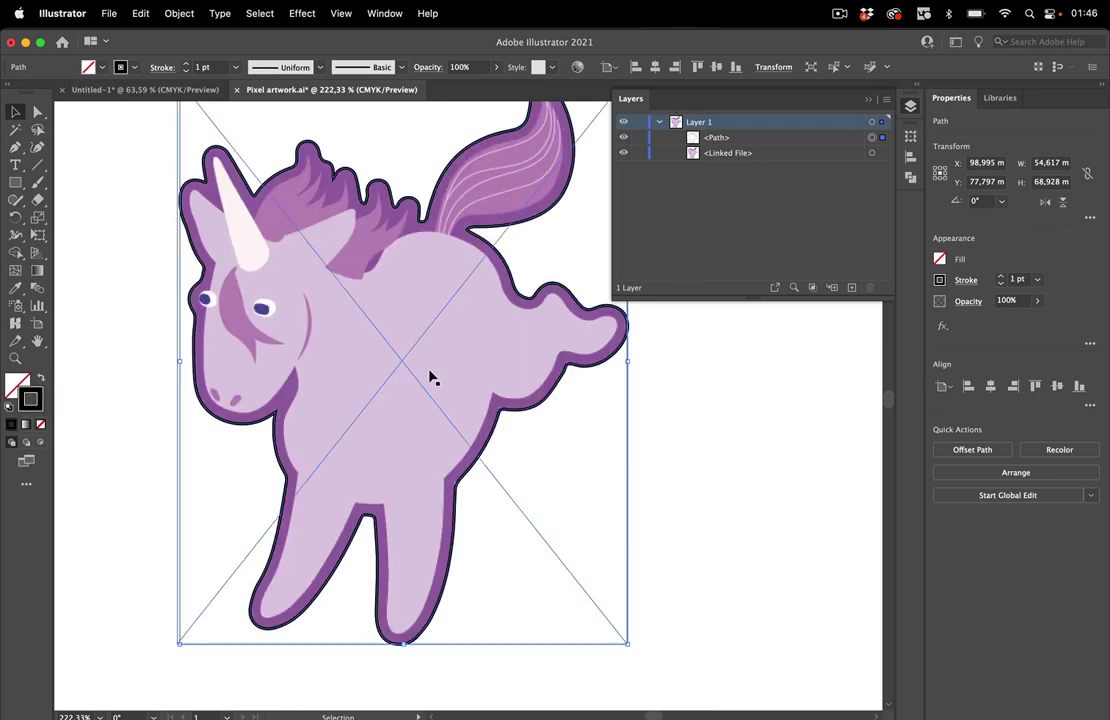
scroll(401, 240, up, 5)
scroll(401, 240, down, 5)
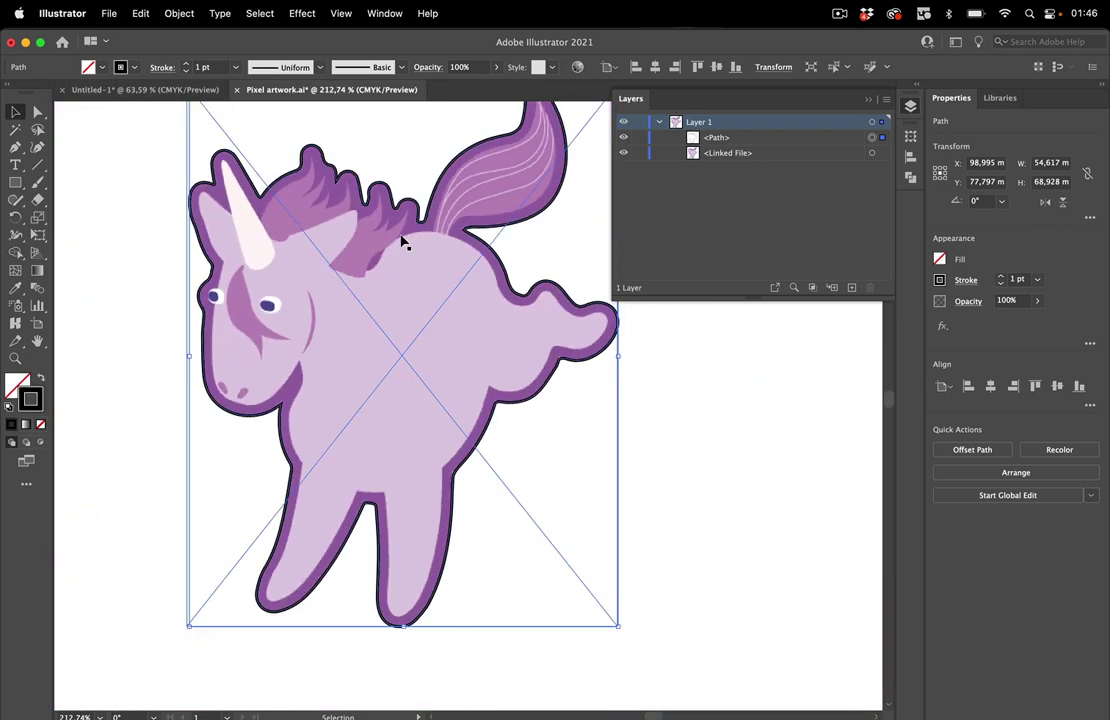